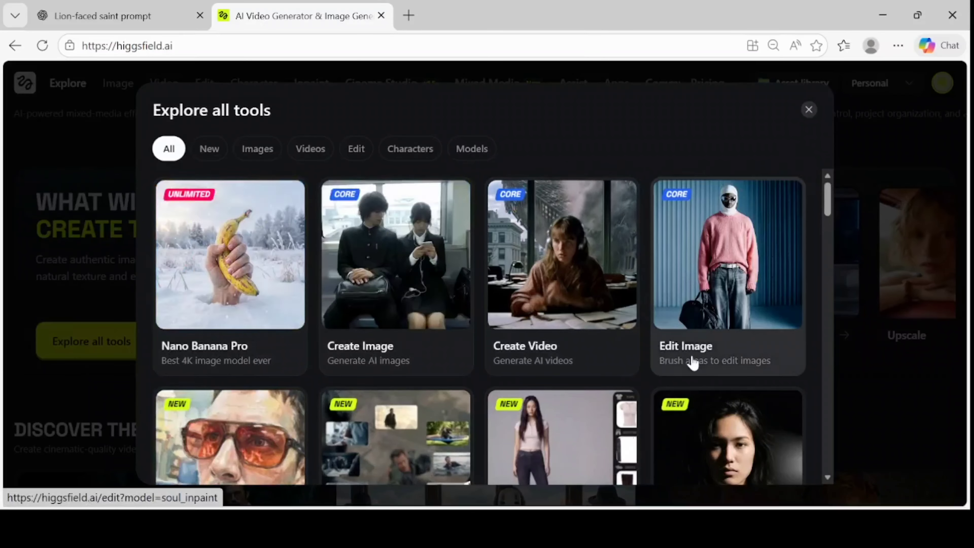
- Examine the full catalogue of image, video and editing tools in the all-tools overview
scroll(326, 342, "down", 3)
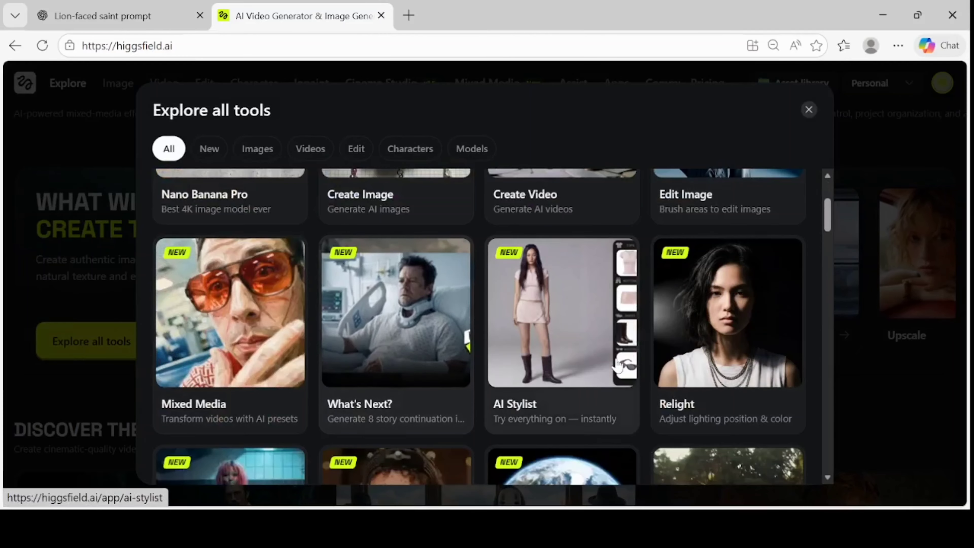
scroll(652, 357, "down", 3)
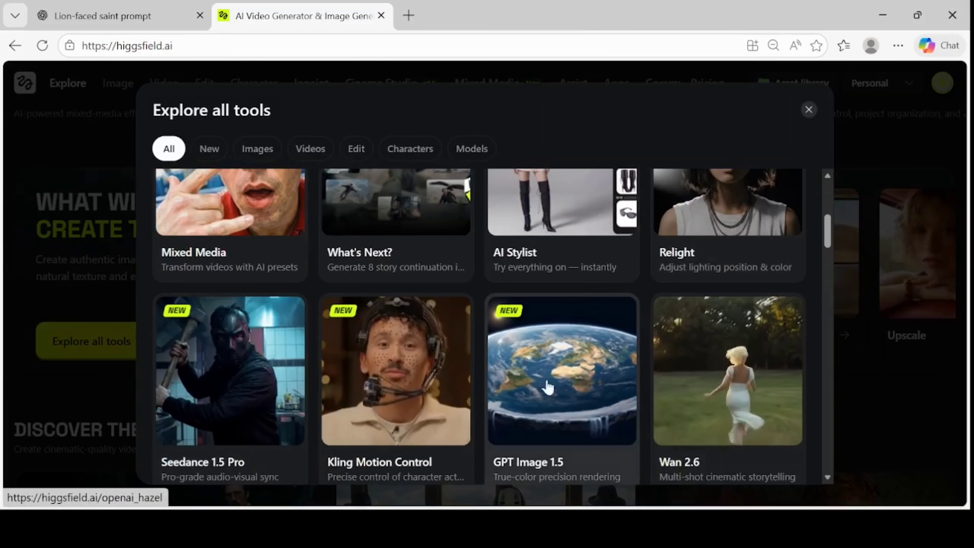
scroll(687, 401, "down", 2)
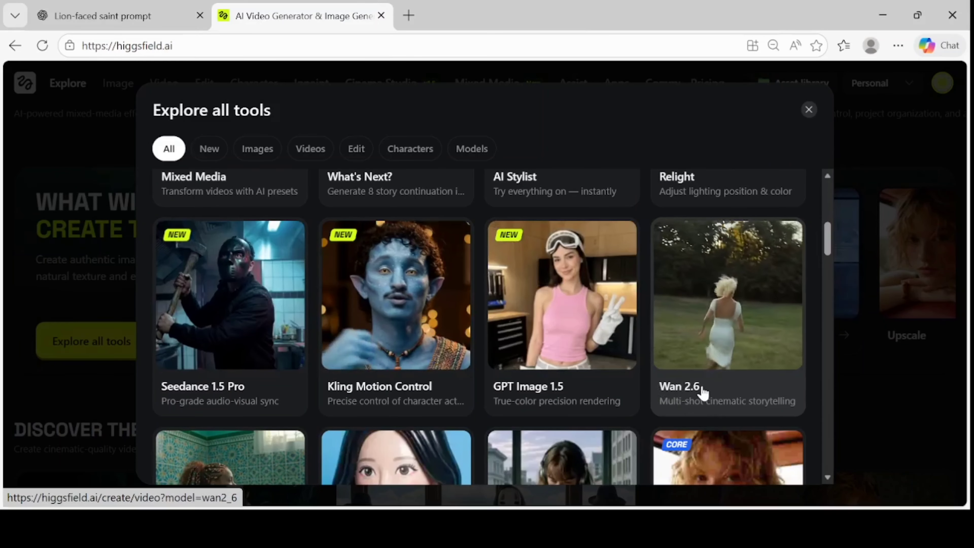
scroll(705, 398, "down", 4)
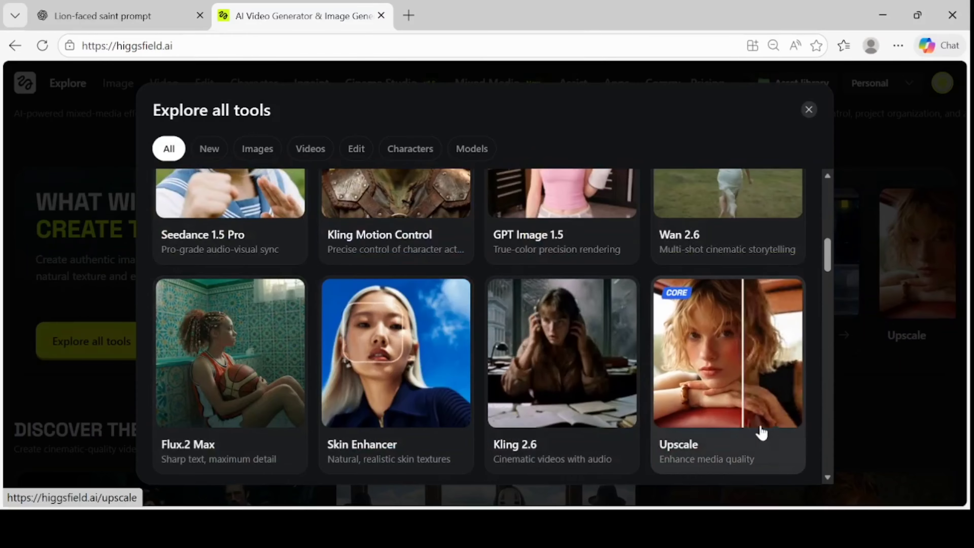
scroll(744, 431, "down", 6)
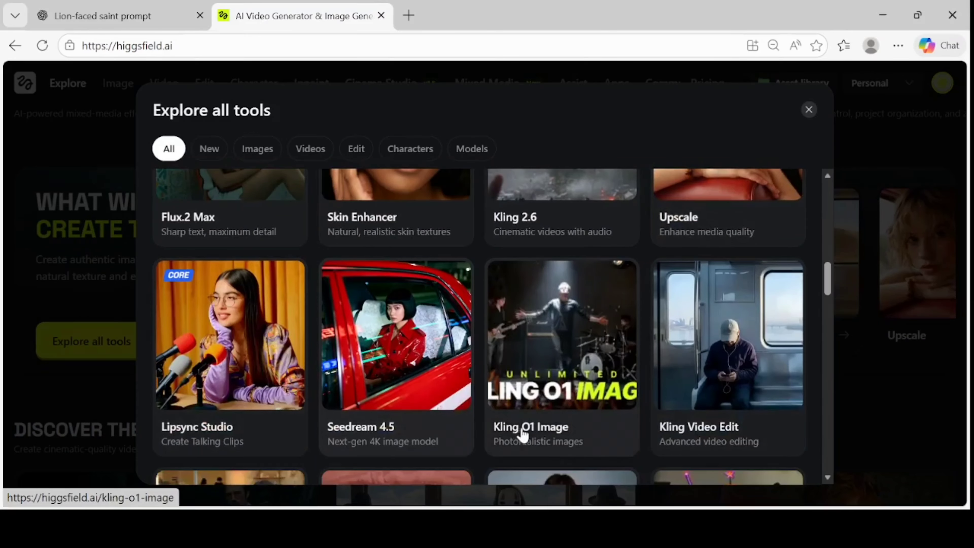
scroll(686, 415, "down", 6)
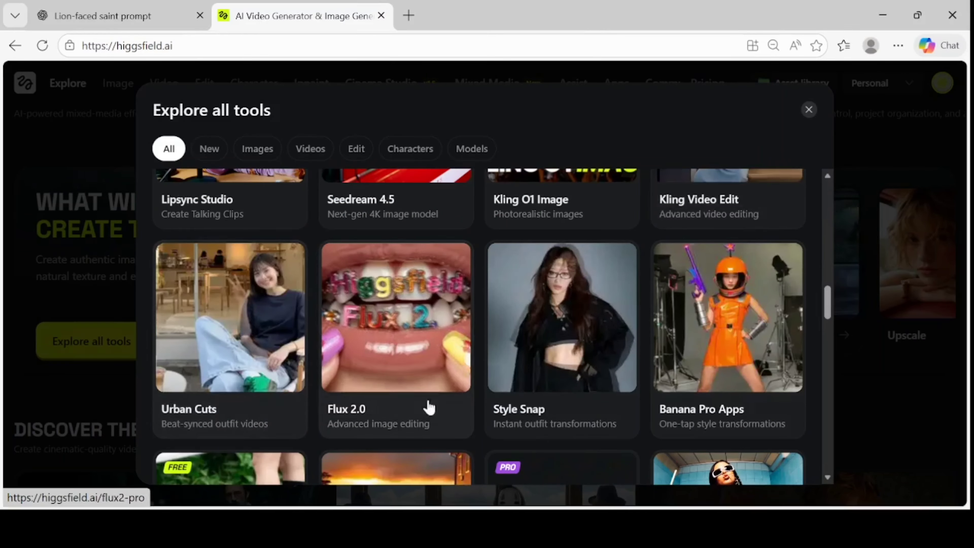
scroll(604, 404, "down", 12)
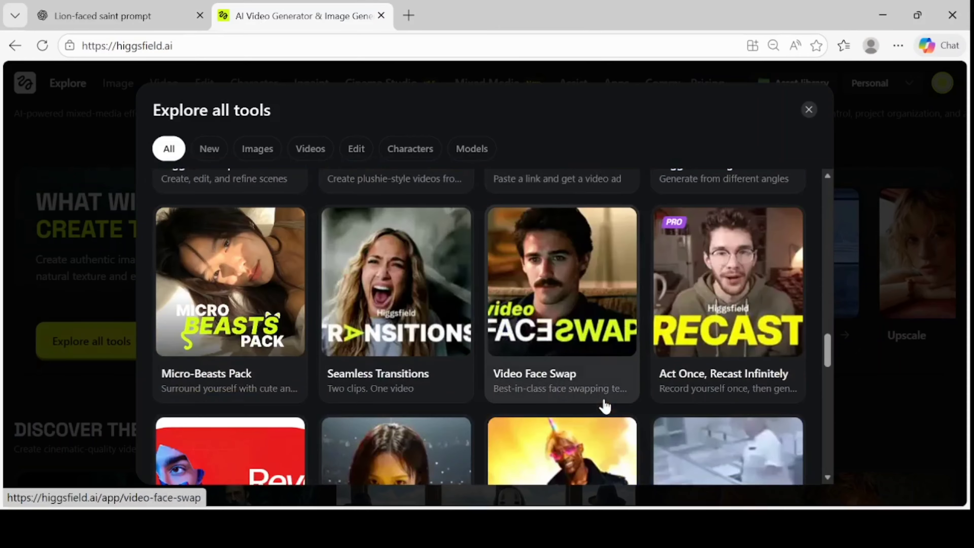
scroll(605, 406, "down", 8)
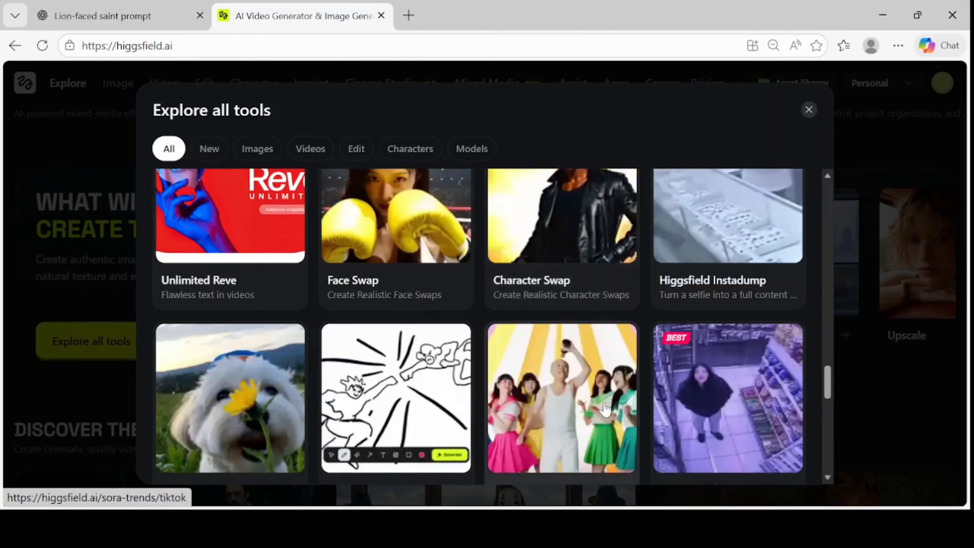
scroll(604, 407, "down", 8)
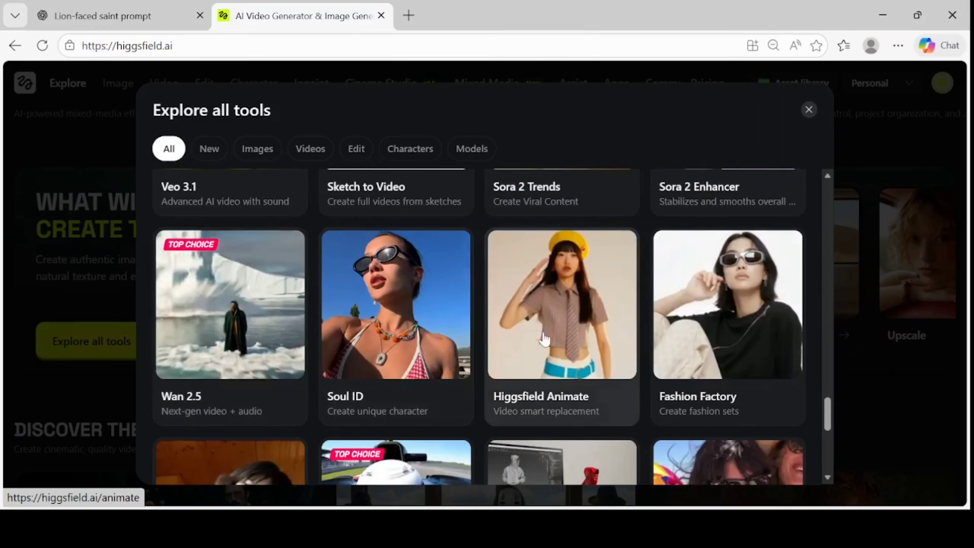
scroll(544, 337, "down", 10)
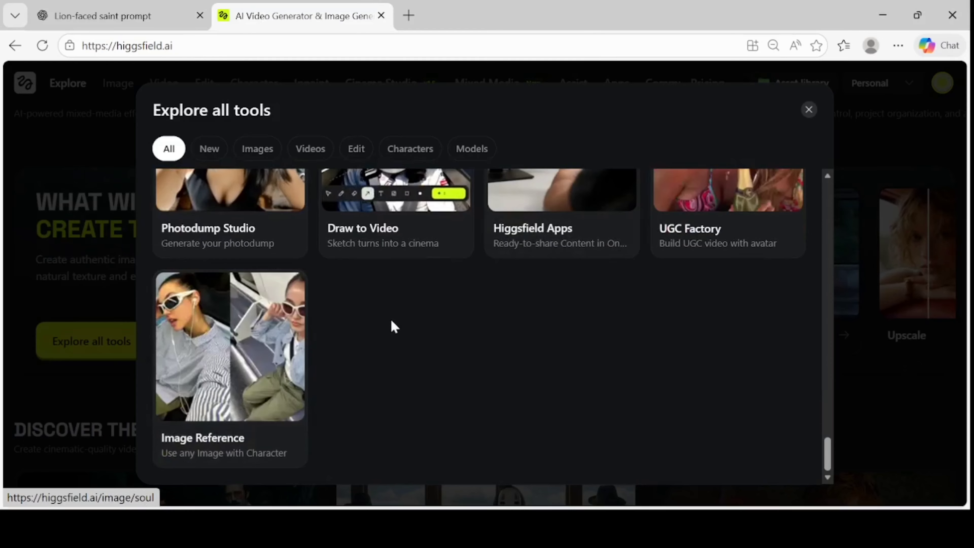
scroll(395, 328, "up", 6)
- Close the all-tools overview and return to the Explore home page
left_click(174, 46)
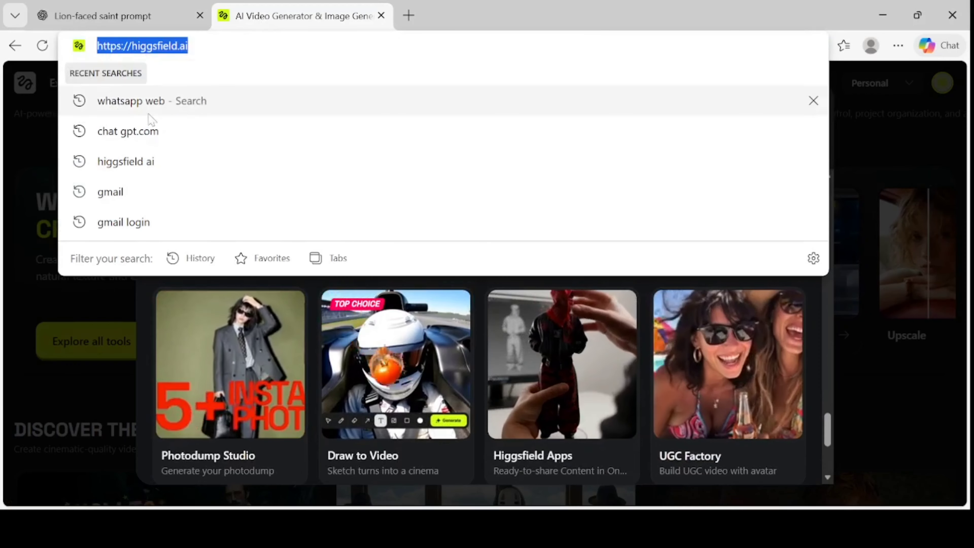
left_click(4, 98)
left_click(810, 109)
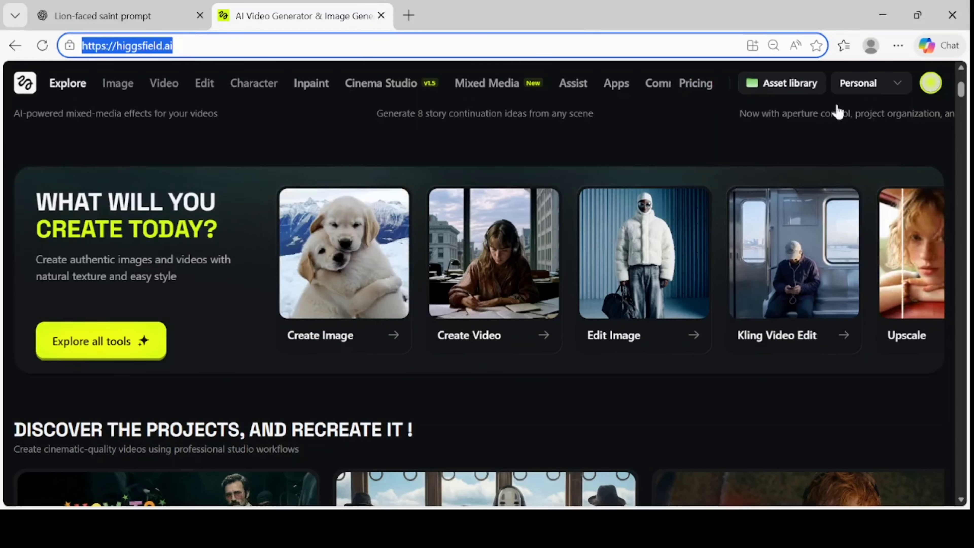
scroll(552, 278, "down", 4)
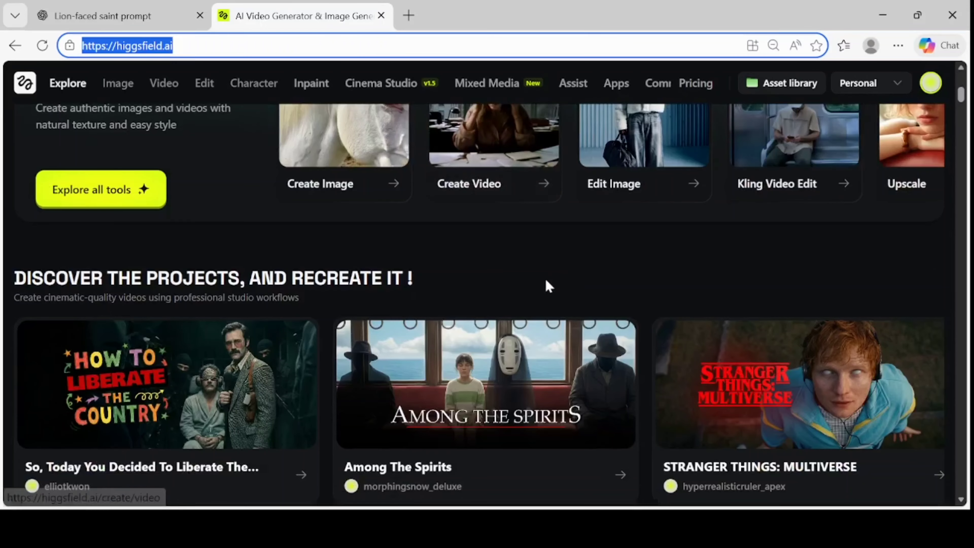
type("-")
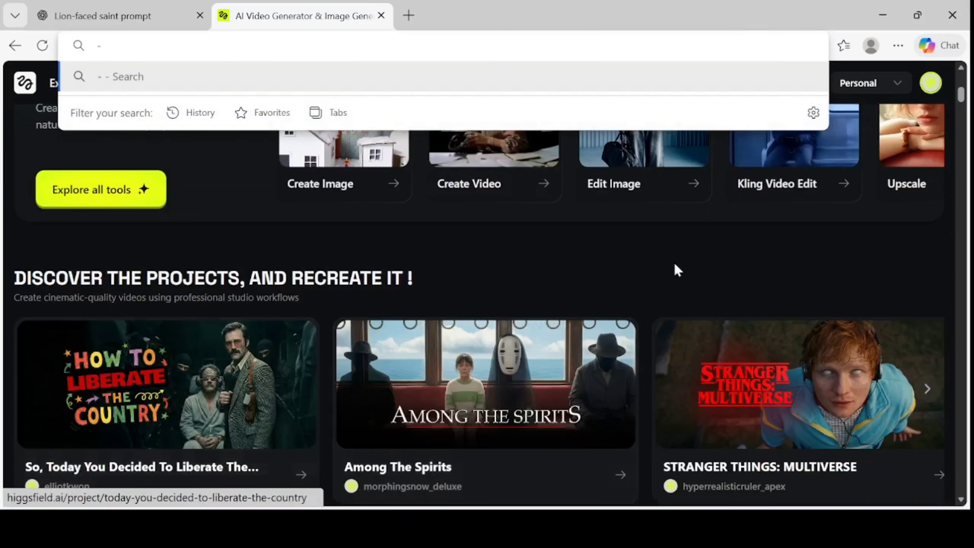
left_click(11, 150)
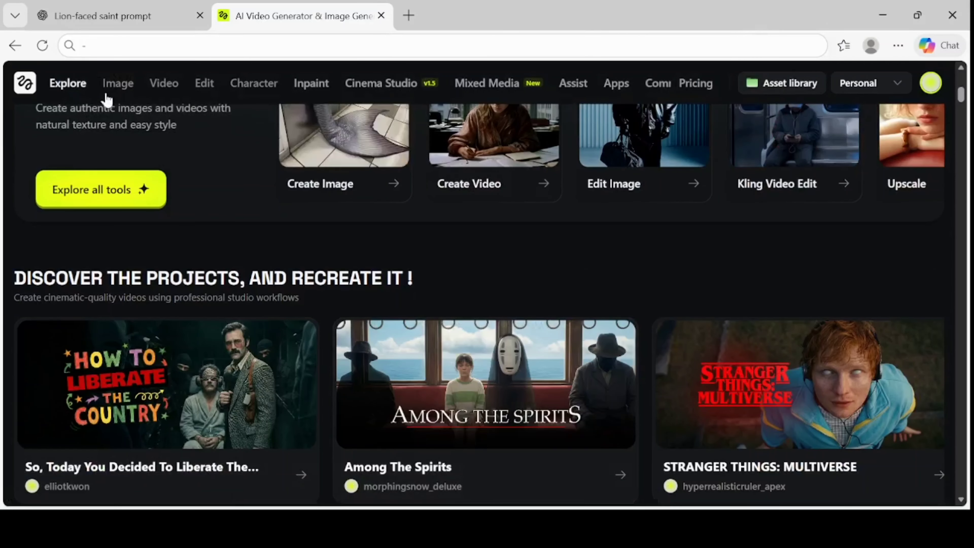
- Open the Create Image feature for generating AI images
mouse_move(113, 85)
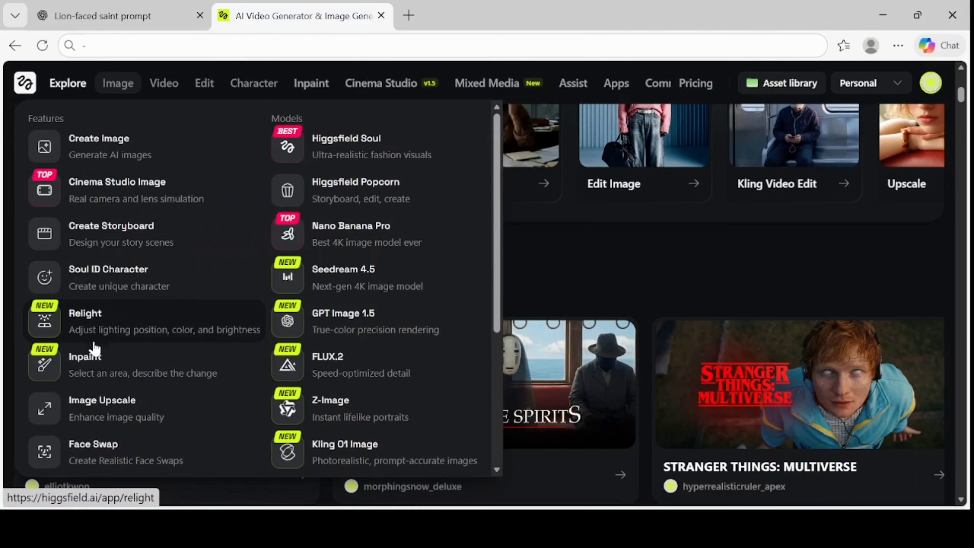
scroll(94, 347, "down", 5)
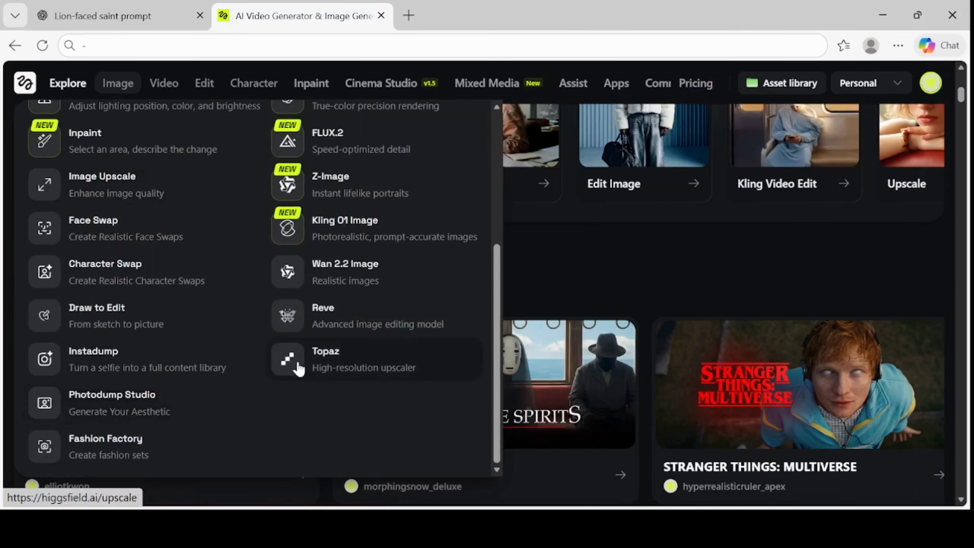
scroll(298, 364, "up", 5)
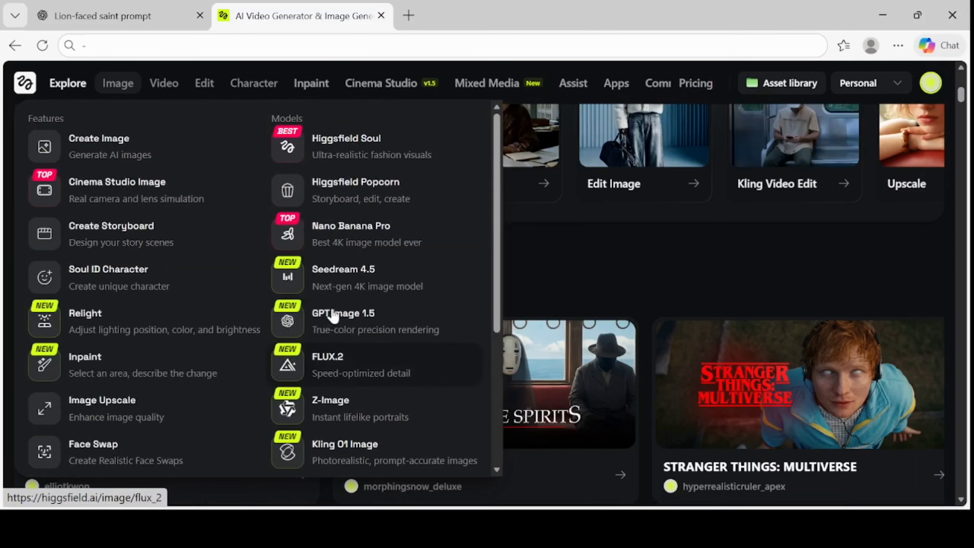
left_click(93, 146)
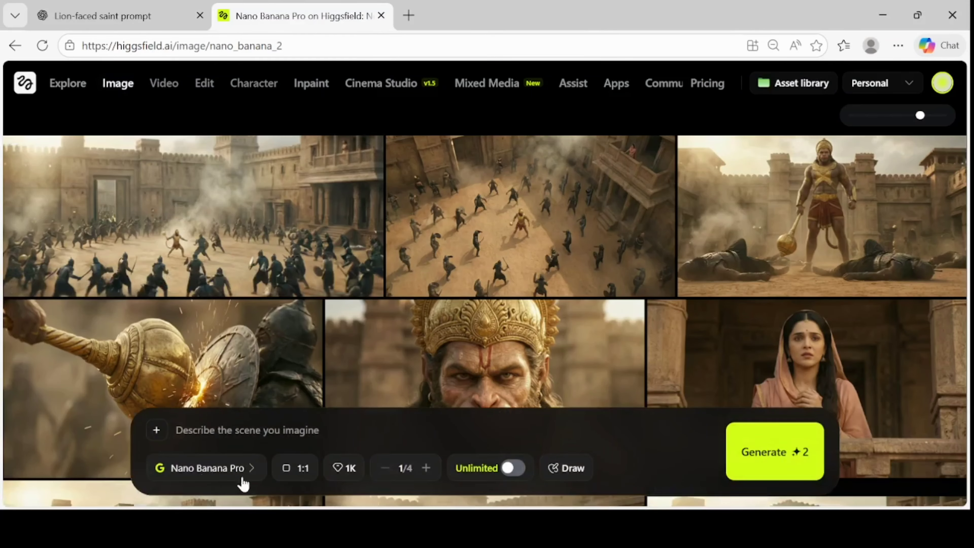
- Look through the image models and choose Nano Banana Pro
left_click(251, 469)
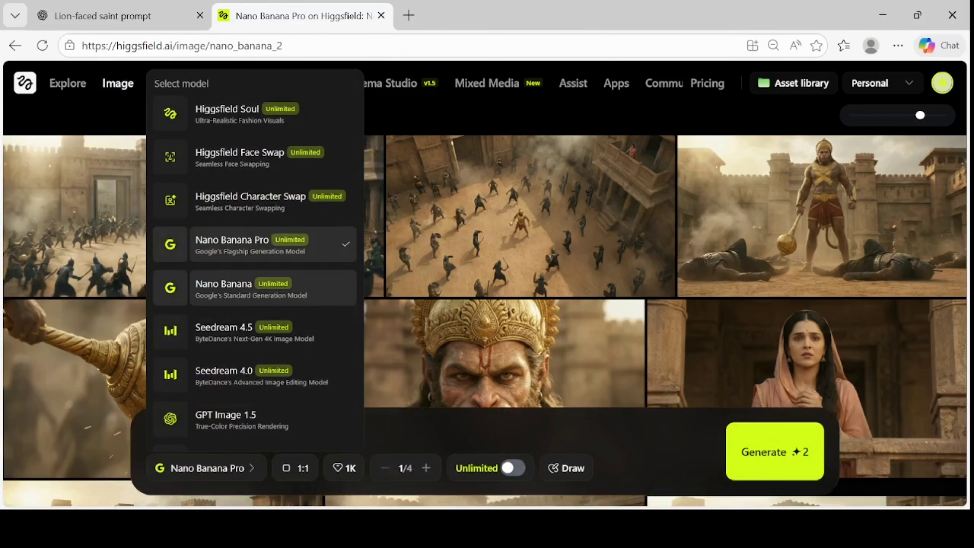
scroll(230, 357, "down", 10)
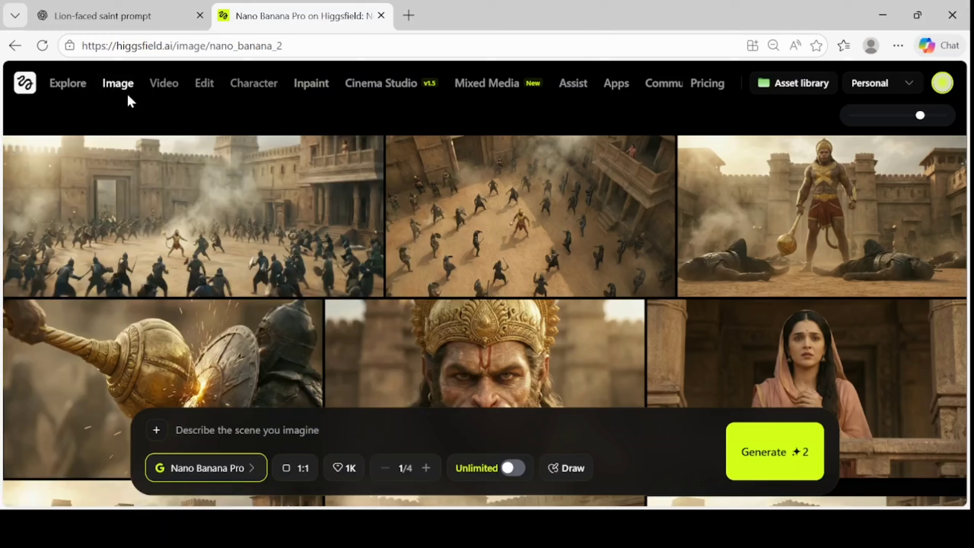
mouse_move(123, 88)
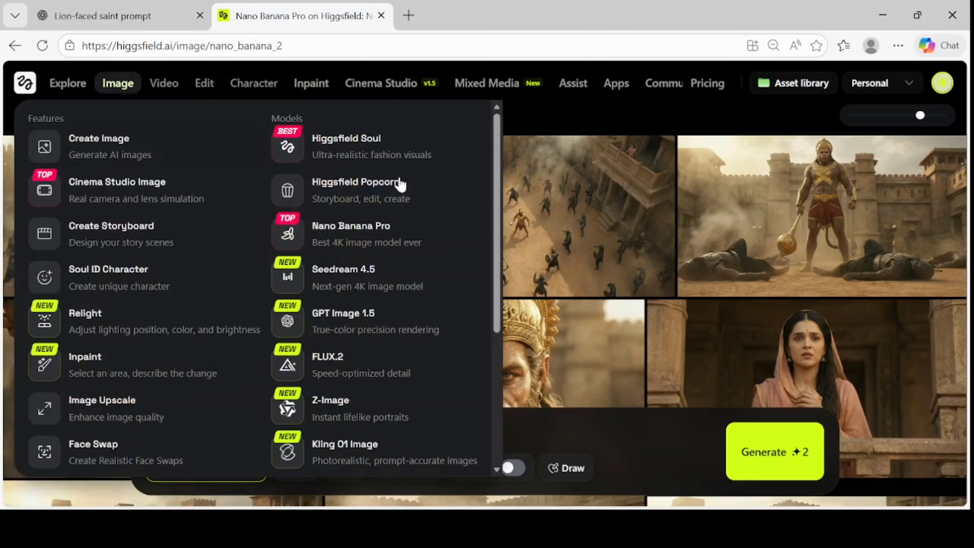
left_click(343, 236)
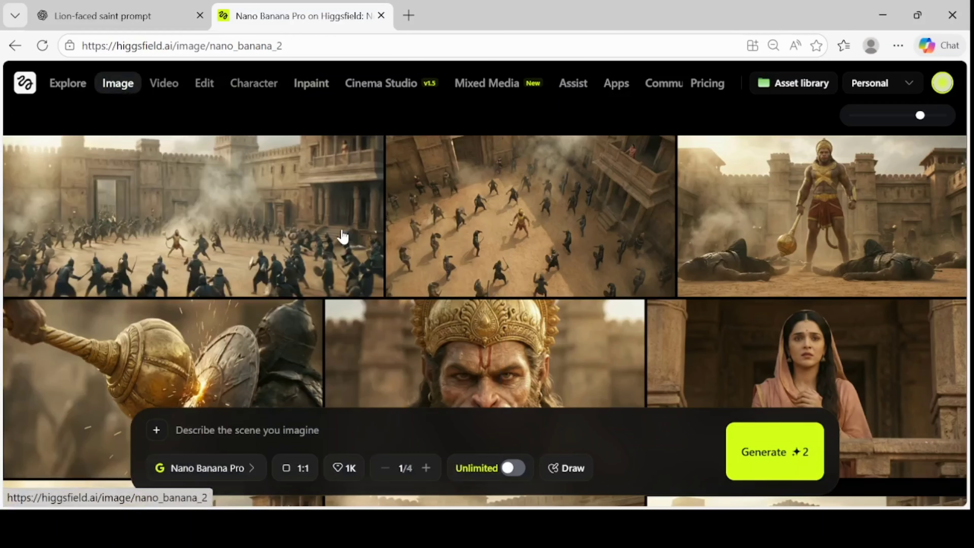
- Examine the model list, the aspect ratios and the quality options offered for image generation
left_click(251, 473)
scroll(238, 363, "down", 8)
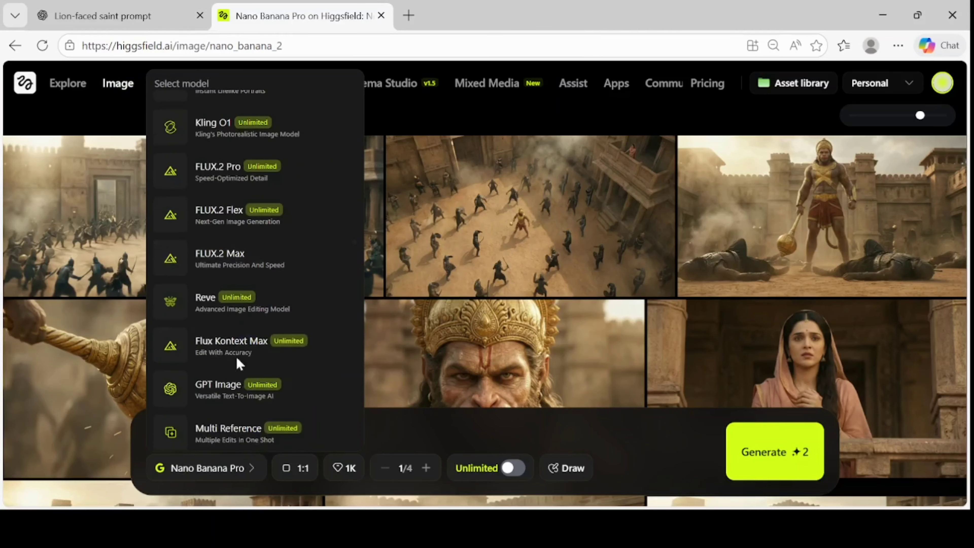
scroll(242, 388, "down", 2)
scroll(244, 413, "up", 10)
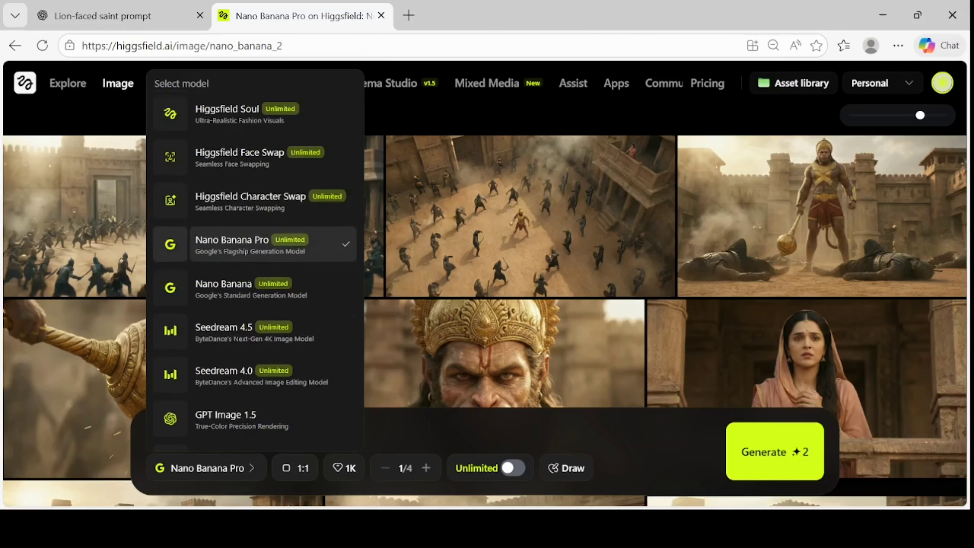
left_click(296, 476)
left_click(303, 471)
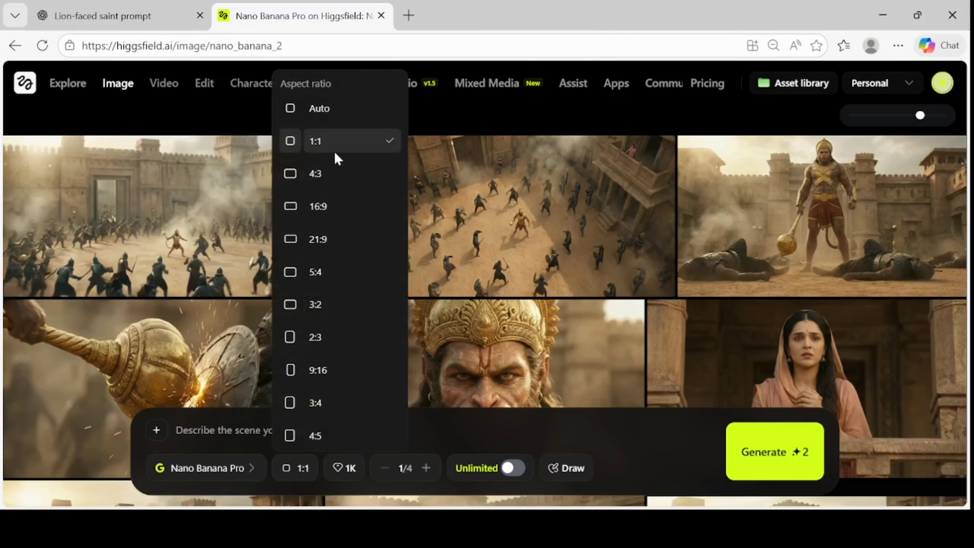
scroll(321, 239, "down", 1)
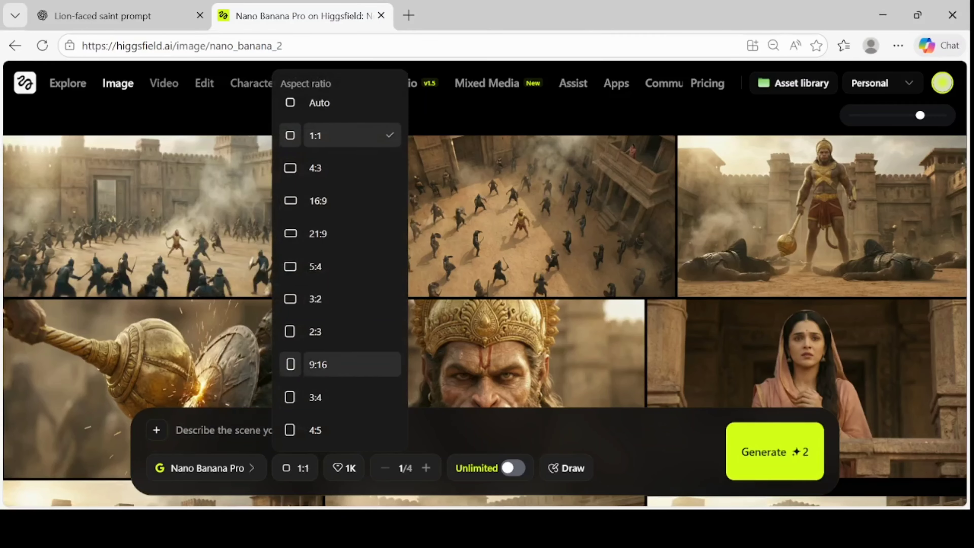
left_click(342, 477)
left_click(344, 476)
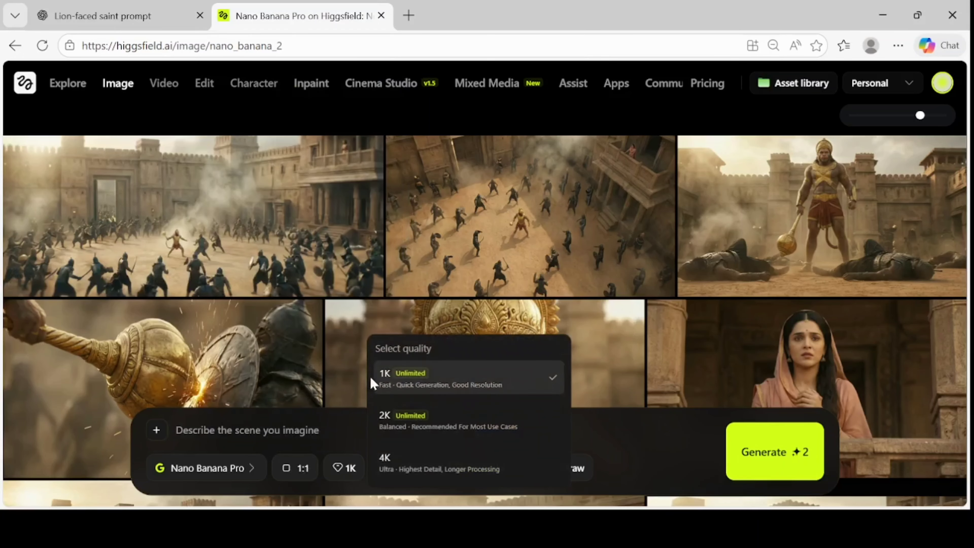
left_click(300, 466)
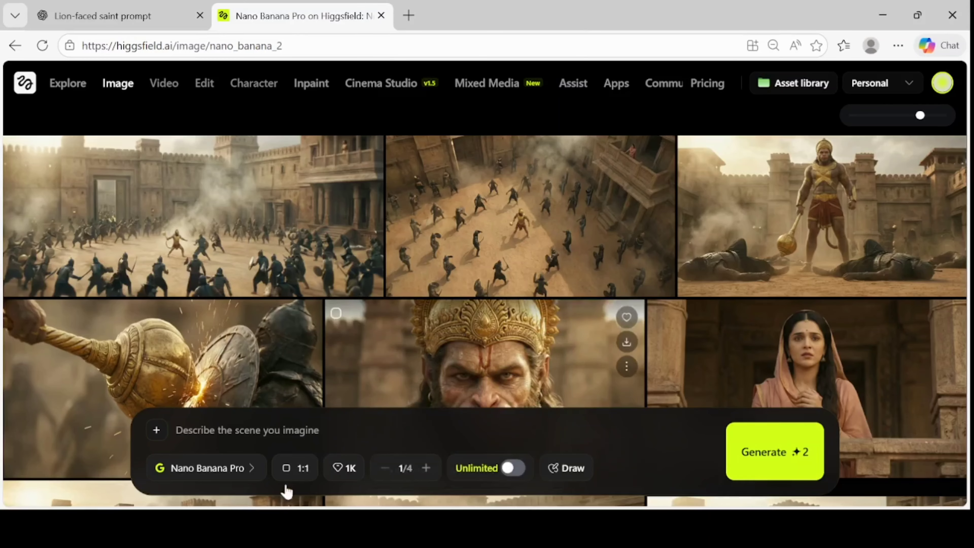
- Set the image aspect ratio to 16:9 and the quality to 4K
left_click(302, 474)
left_click(325, 218)
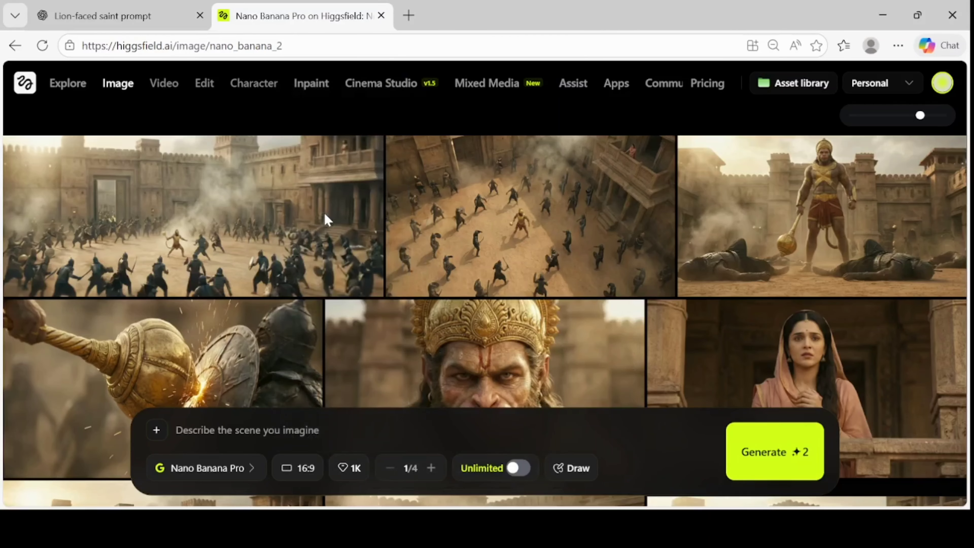
left_click(350, 469)
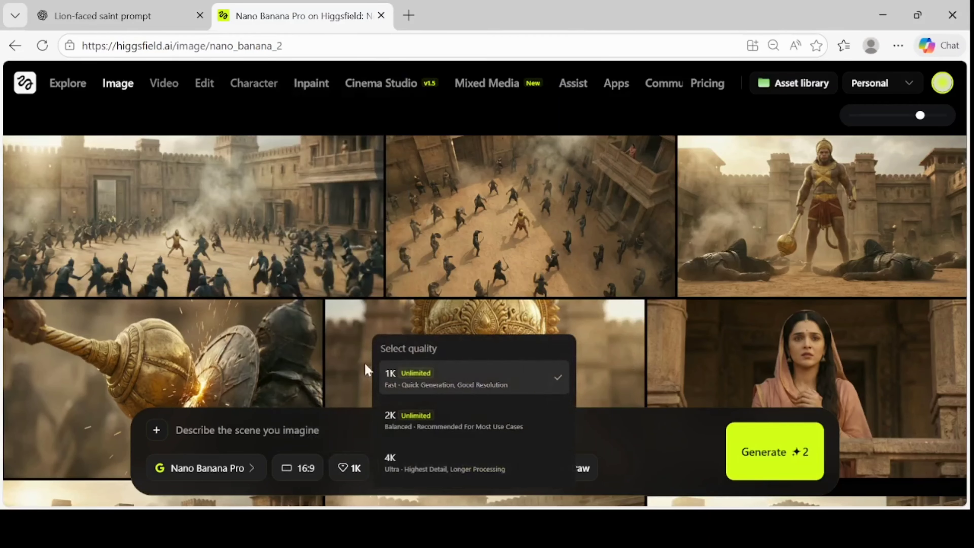
left_click(407, 469)
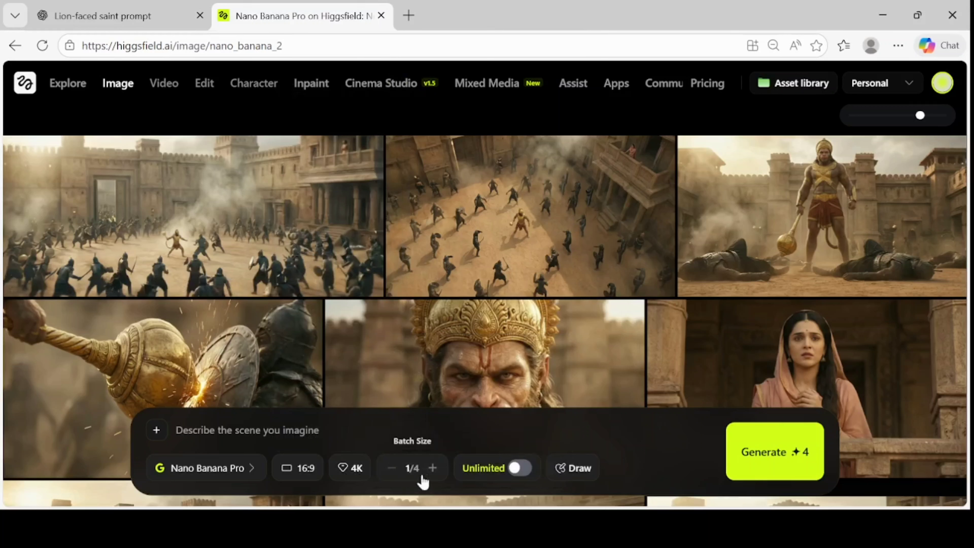
- Try the batch size and Unlimited controls, returning to a batch of 1 with Unlimited off and 4K quality
triple_click(432, 469)
triple_click(392, 469)
left_click(518, 468)
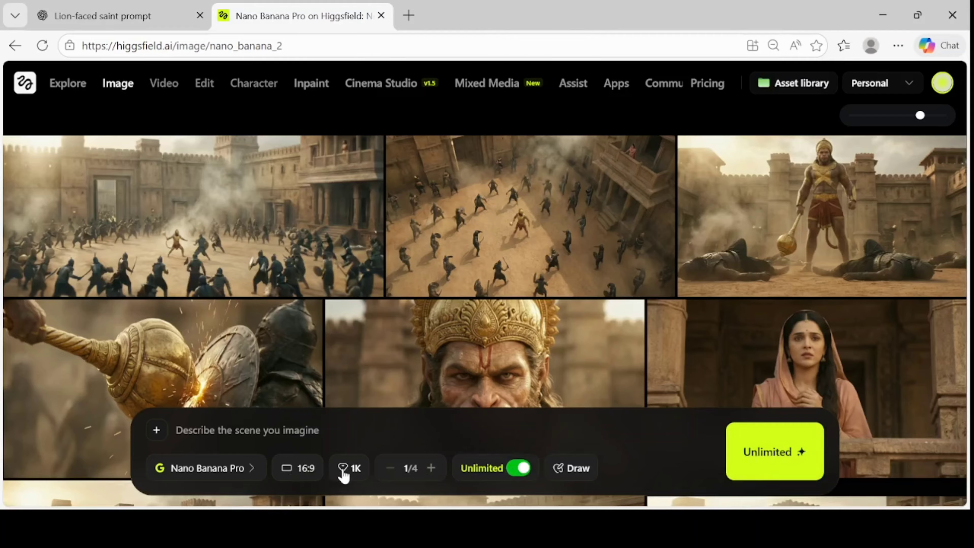
left_click(521, 474)
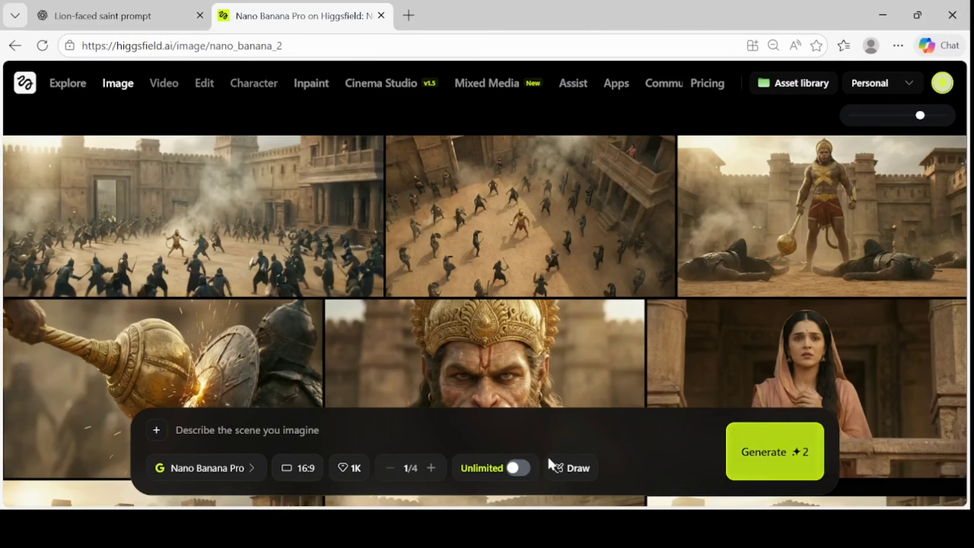
left_click(347, 468)
left_click(410, 464)
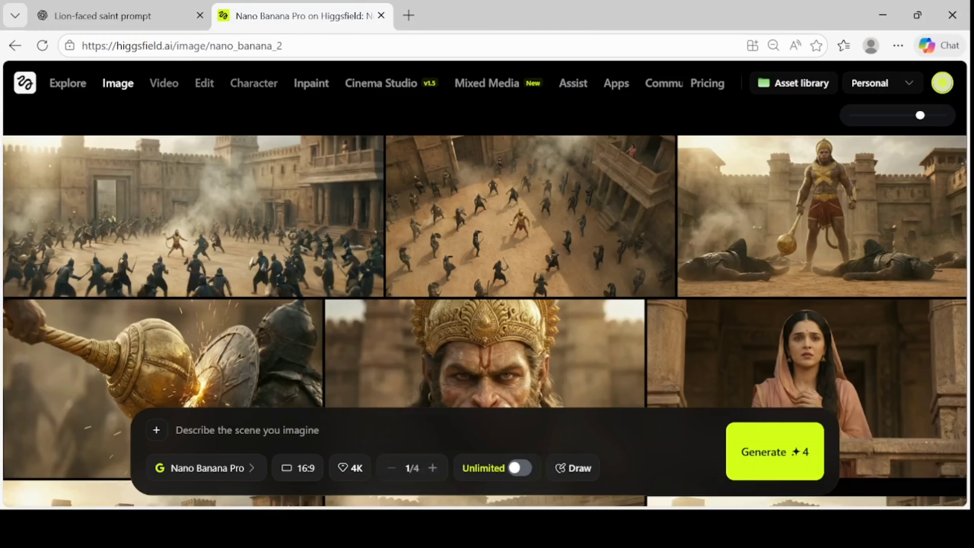
- Enter the prompt for a majestic lion-faced saint meditating in the middle of a vast ocean and generate the image
type("-")
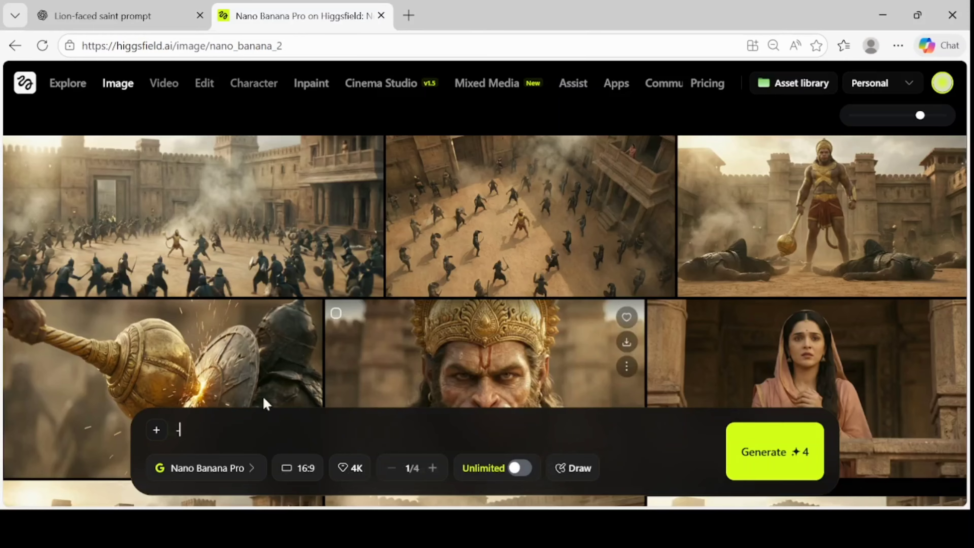
key("BackSpace")
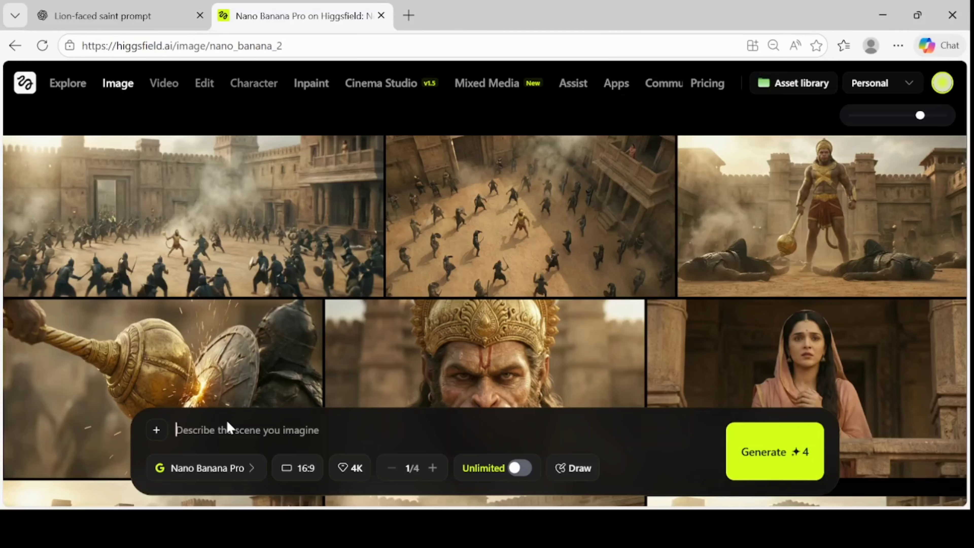
key("ctrl+v")
scroll(444, 411, "up", 1)
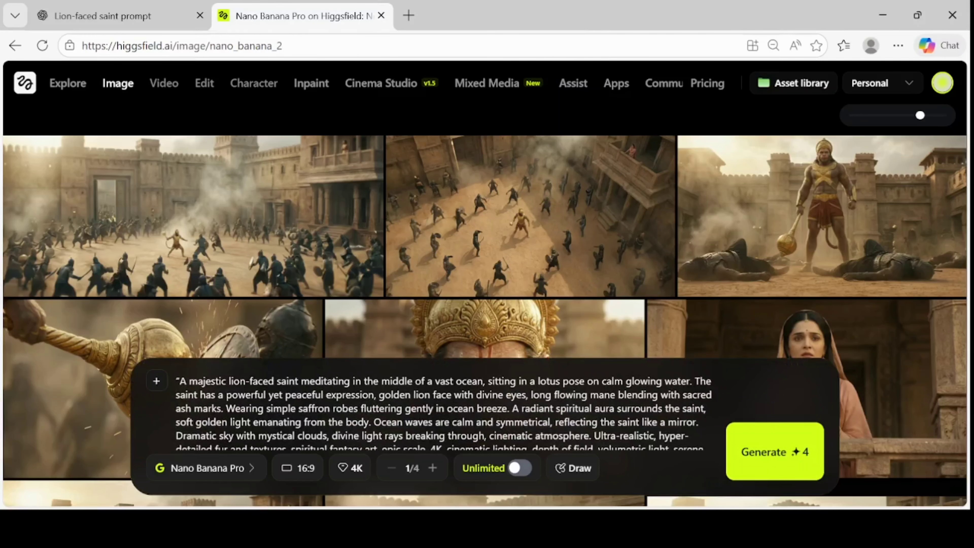
scroll(444, 411, "down", 1)
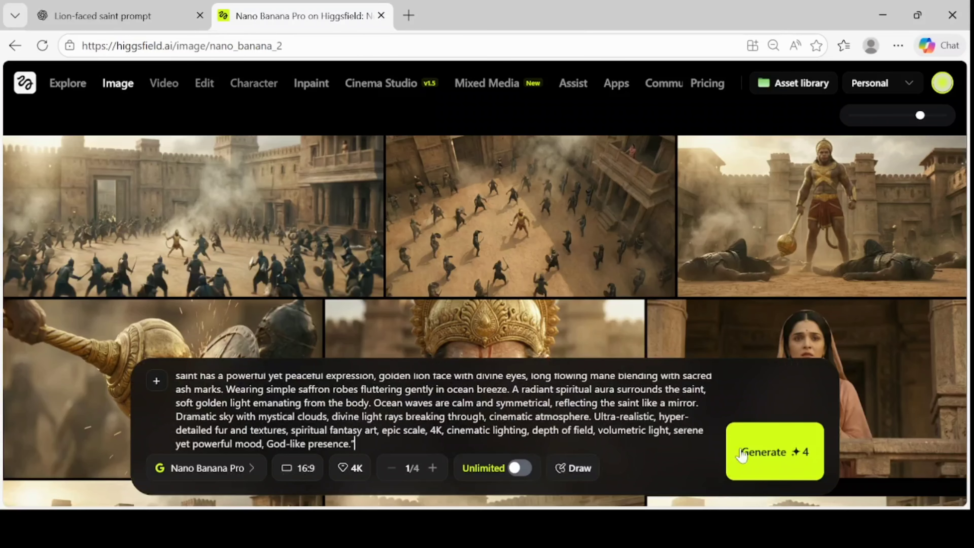
left_click(775, 455)
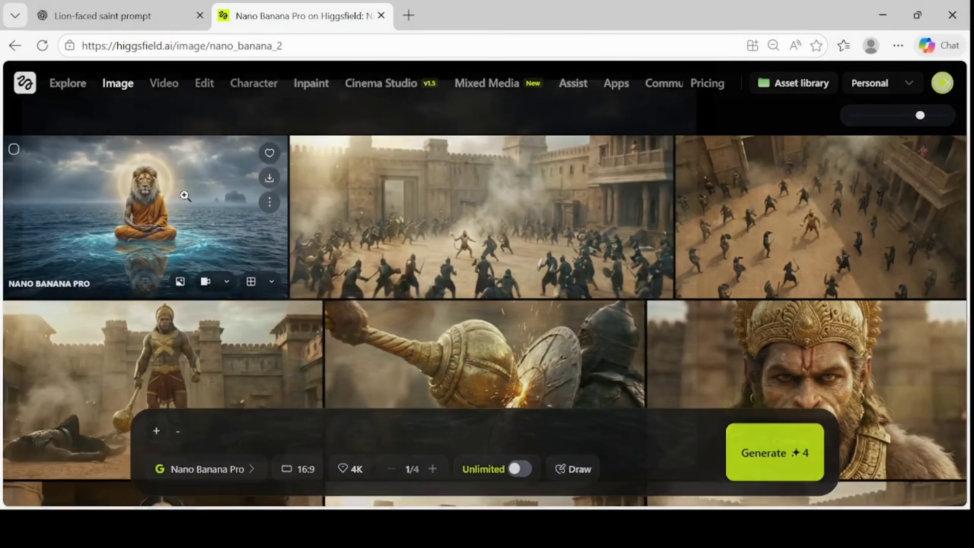
- Open the generated lion-faced saint image, download it and close its preview
left_click(185, 195)
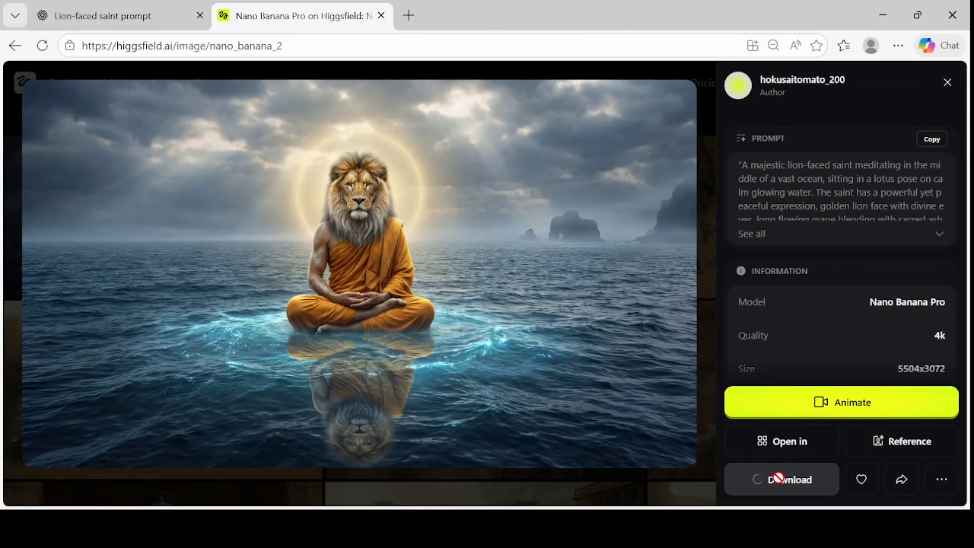
scroll(897, 339, "down", 1)
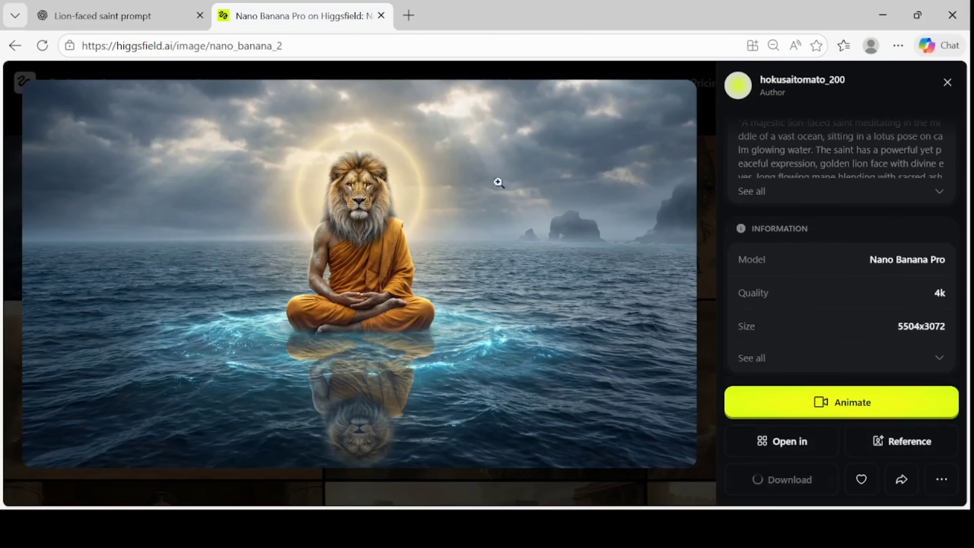
left_click(947, 84)
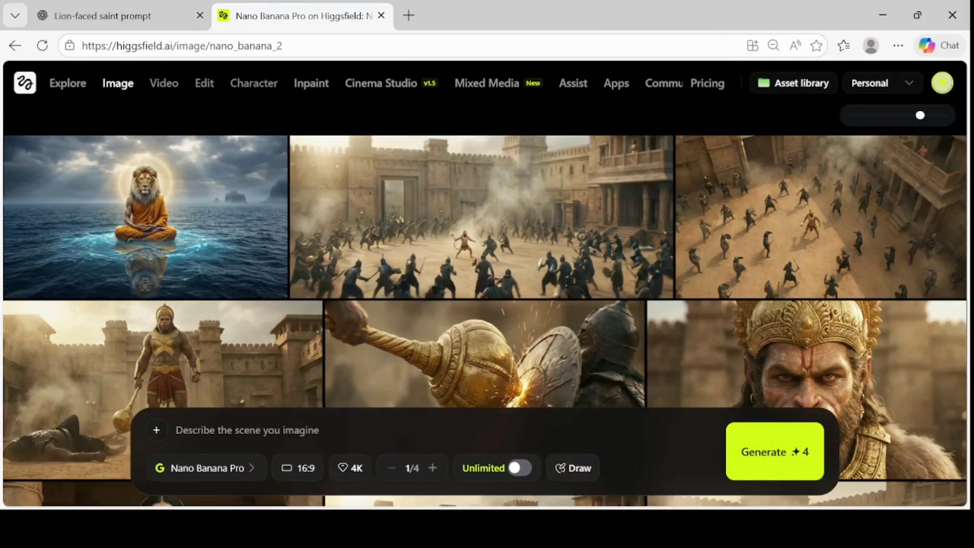
- Enter the prompt for Lord Shiva formed entirely from ice in a frozen Himalayan realm and generate the image
type("=-")
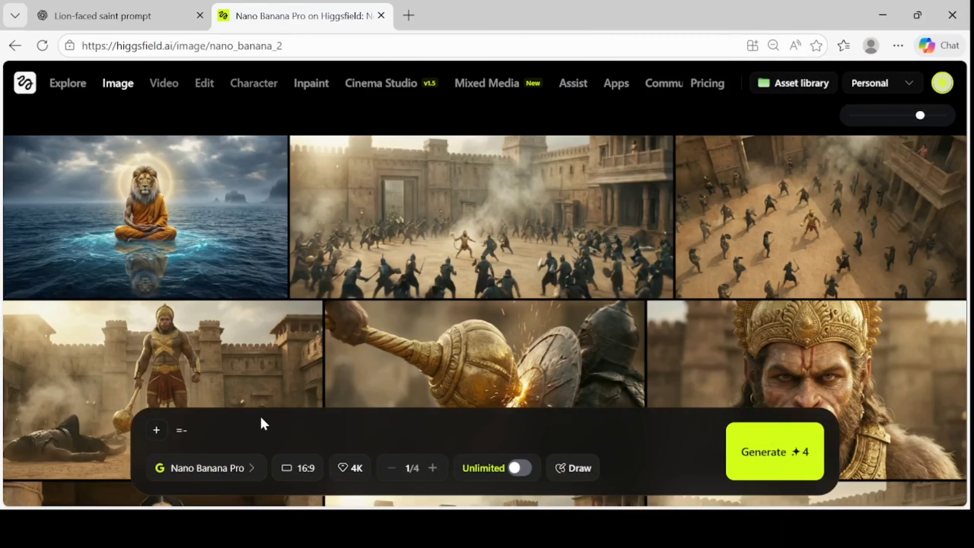
key("BackSpace")
key("BackSpace")
key("ctrl+v")
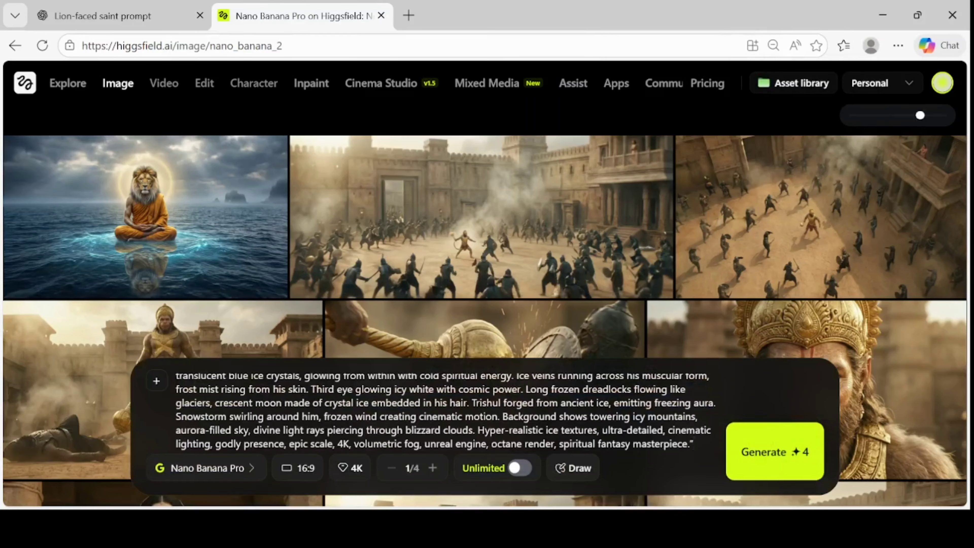
scroll(367, 415, "up", 1)
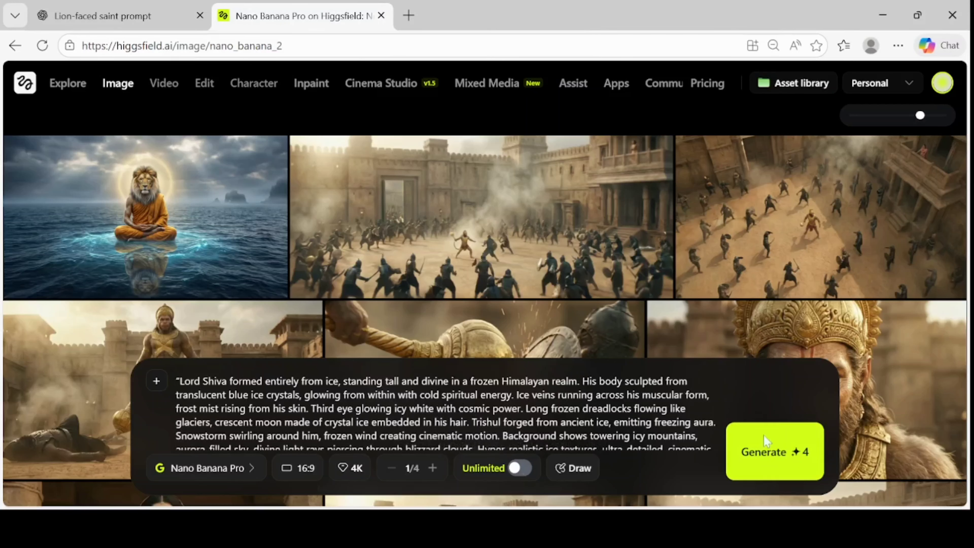
left_click(796, 447)
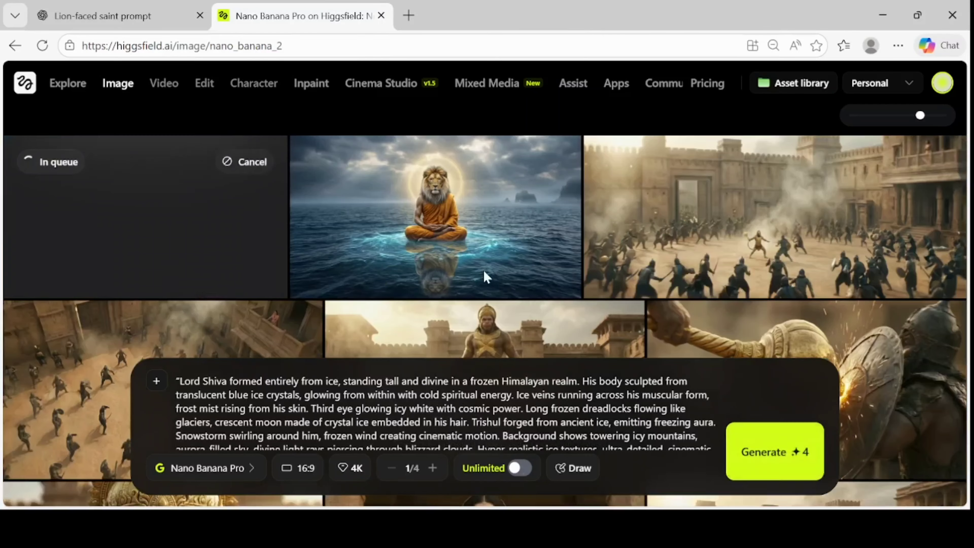
- Review the lion-faced saint image, and view the ice Lord Shiva image enlarged and download it
left_click(428, 230)
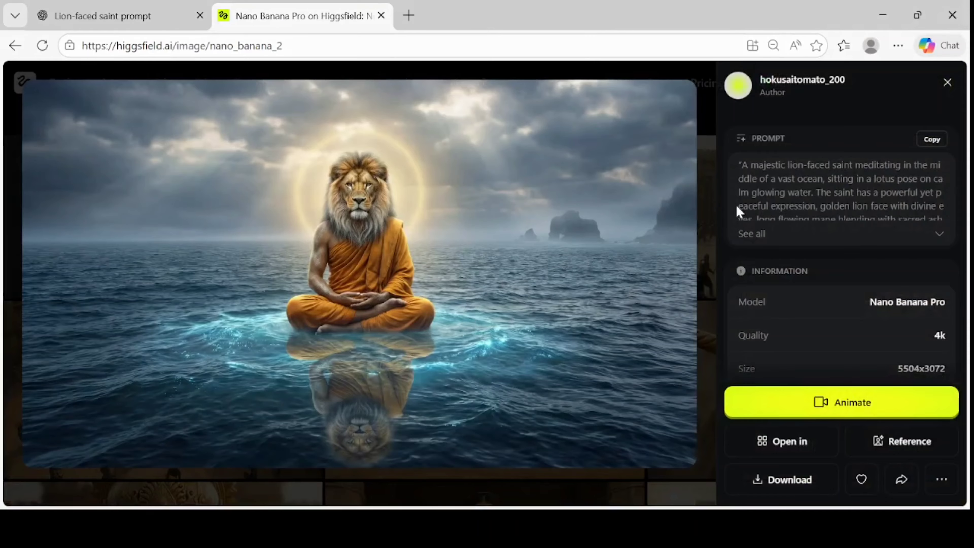
left_click(948, 86)
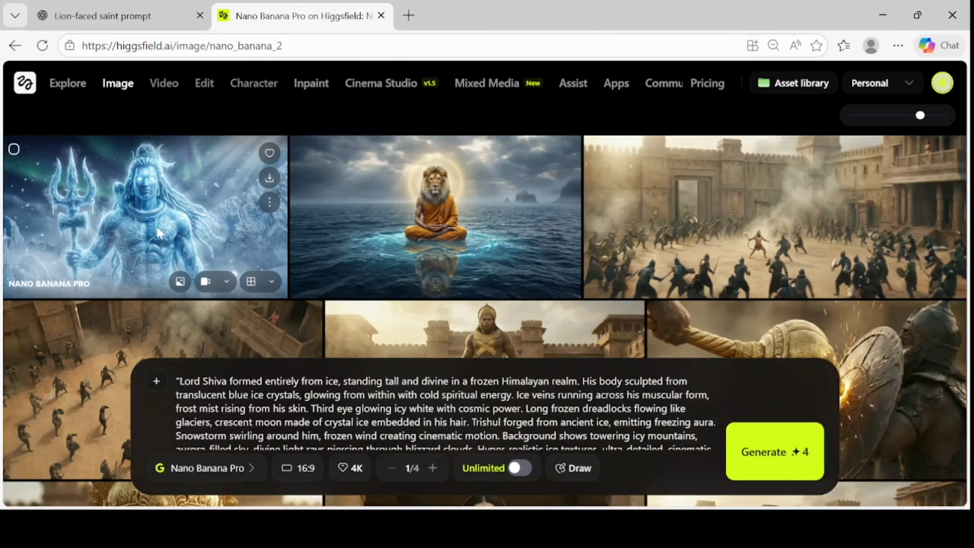
left_click(160, 231)
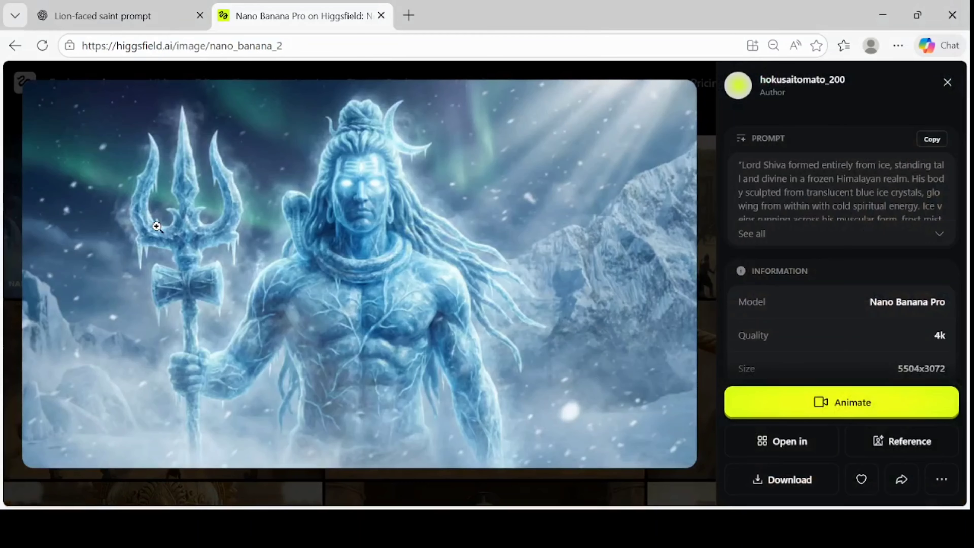
left_click(446, 190)
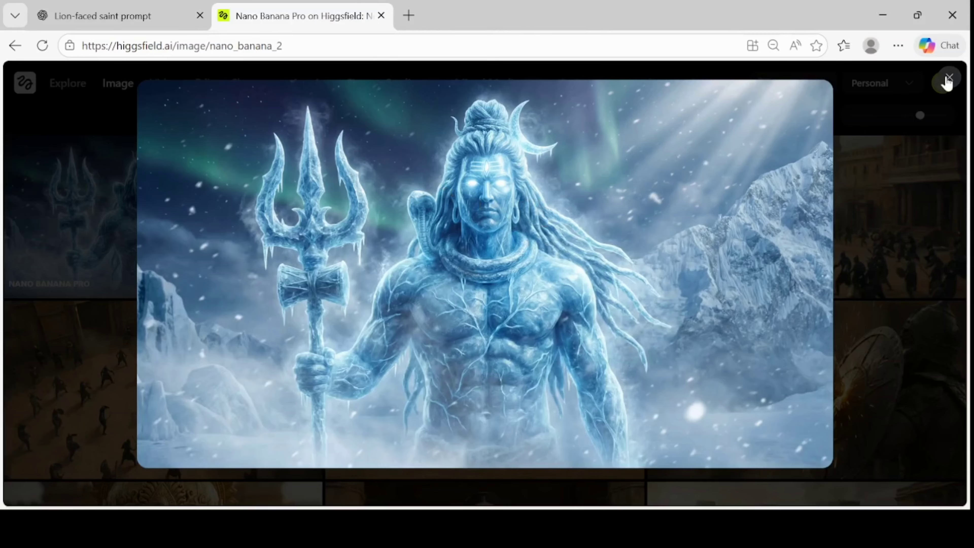
left_click(949, 79)
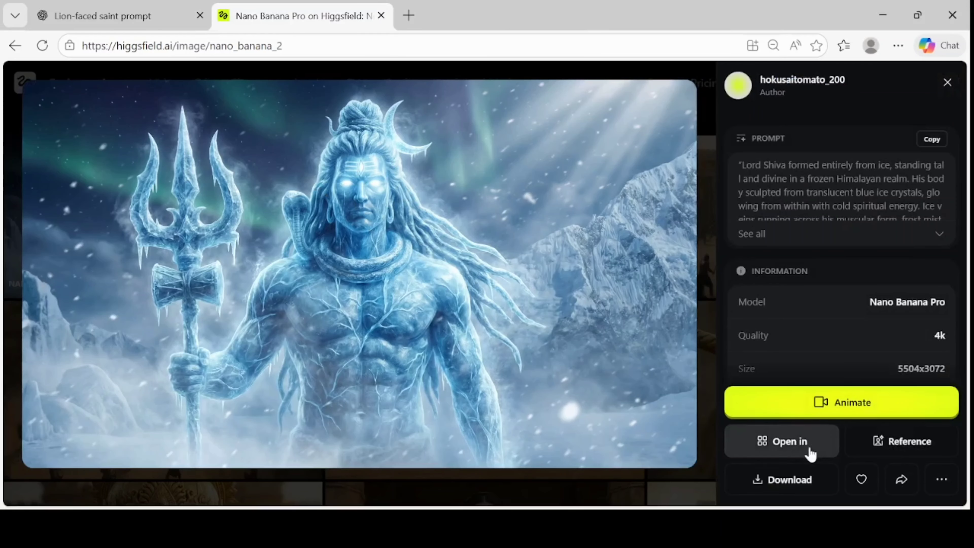
left_click(800, 481)
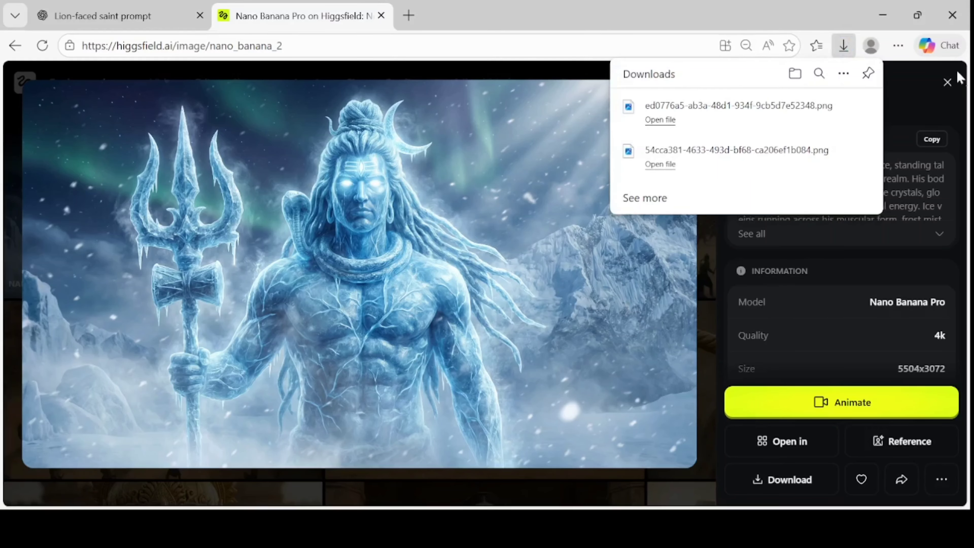
left_click(947, 83)
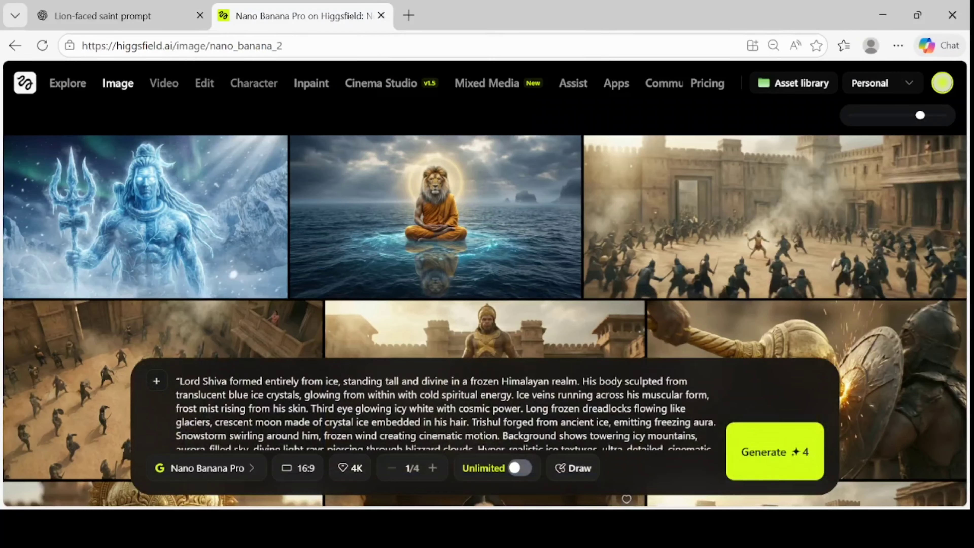
- Replace the prompt with the hyper-realistic 8K profile portrait of cracked, molten skin against a cosmic background and generate it
key("ctrl+a")
key("BackSpace")
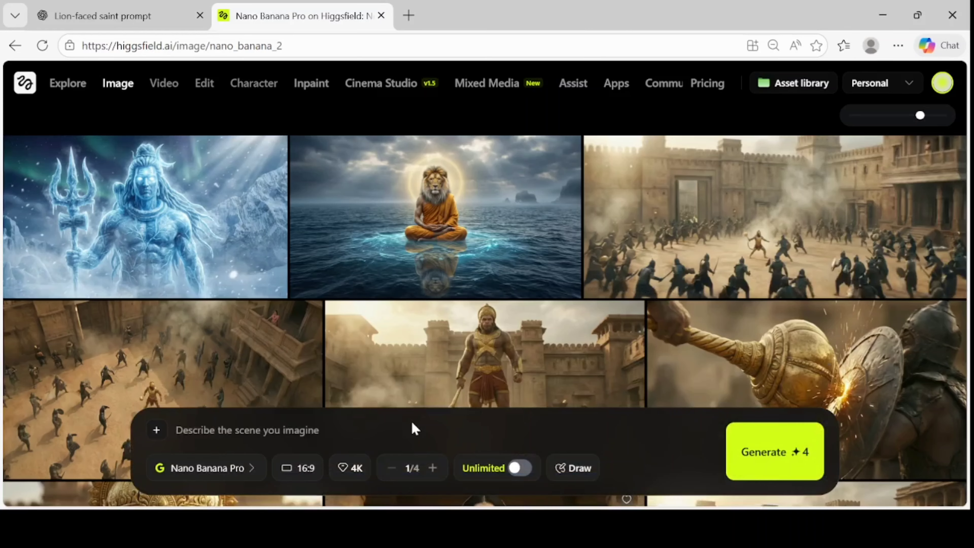
key("ctrl+v")
scroll(416, 429, "up", 5)
scroll(445, 410, "down", 5)
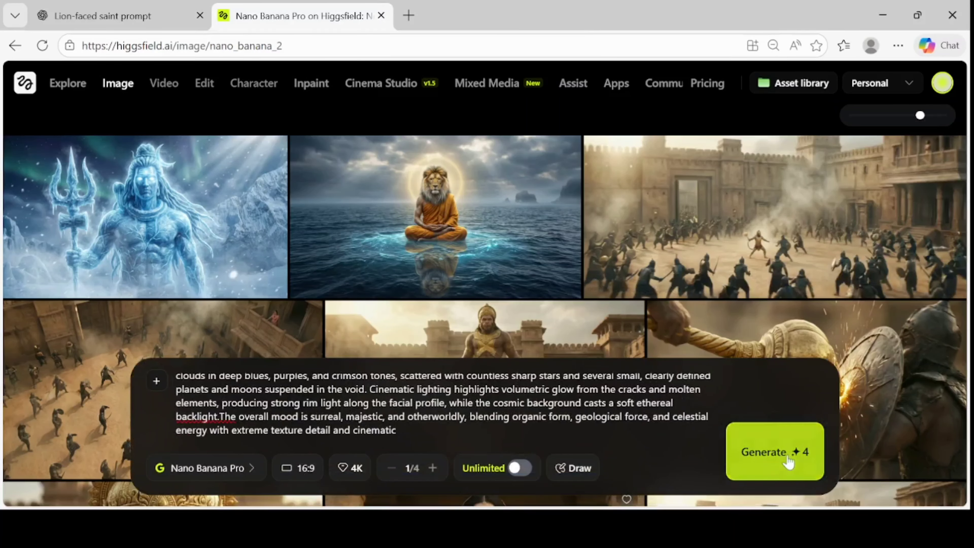
left_click(772, 458)
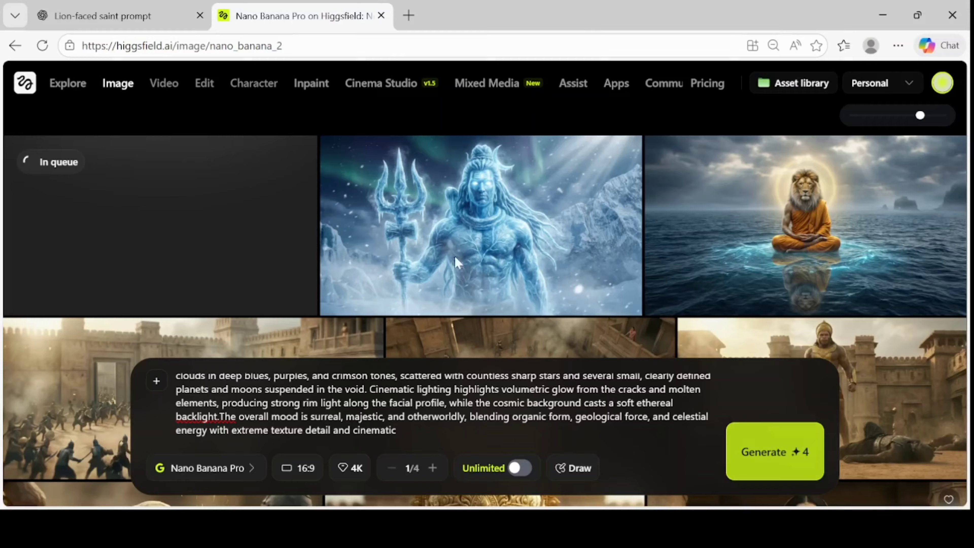
- Review the ice Lord Shiva image and examine the frame placement options for animating the generated images
left_click(508, 217)
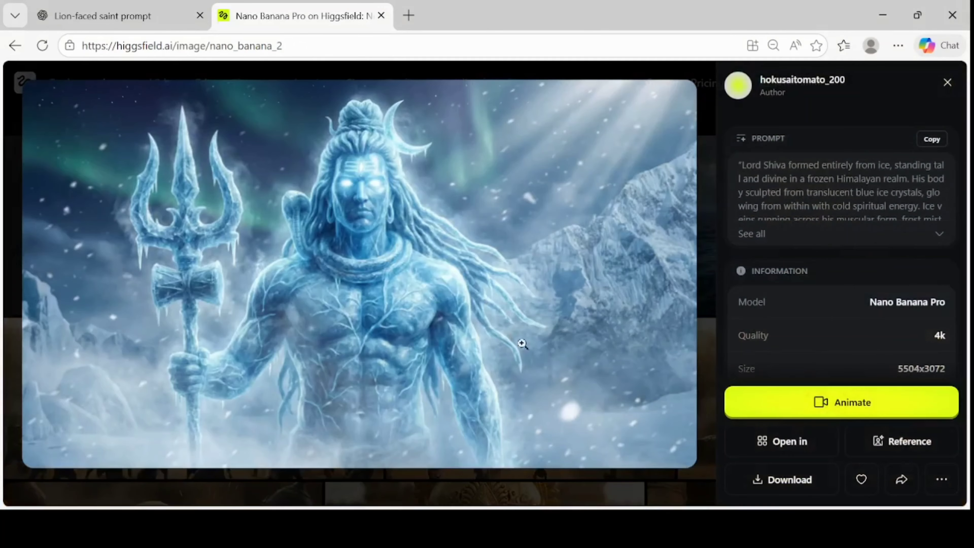
left_click(948, 82)
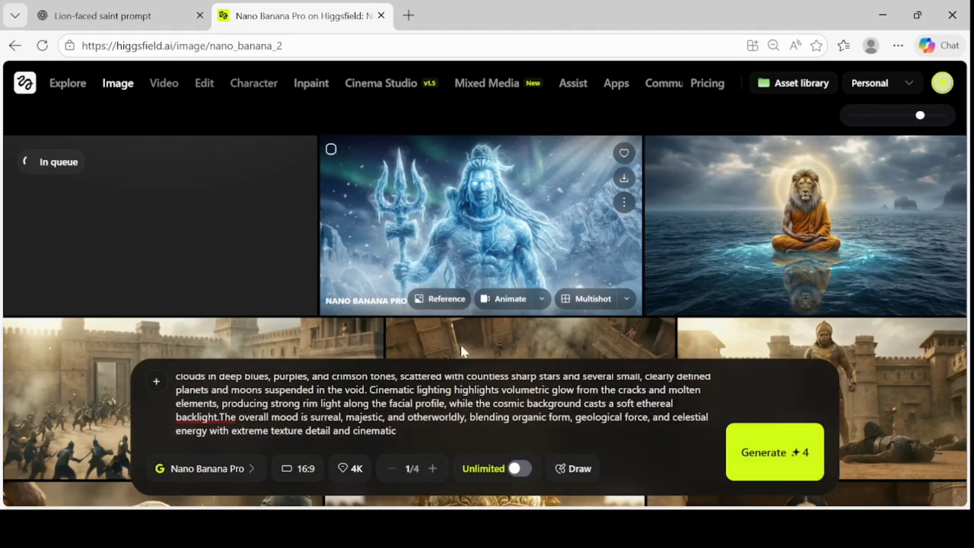
left_click(542, 301)
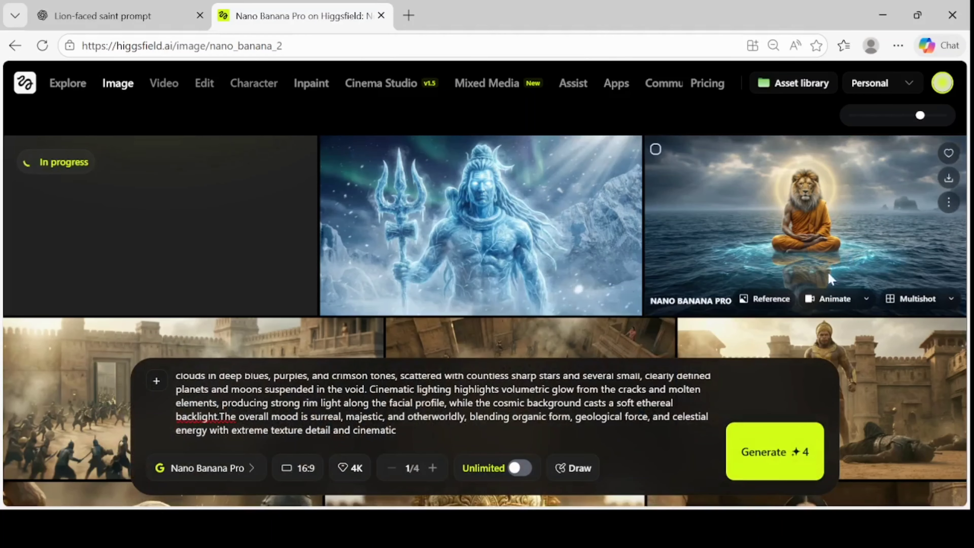
left_click(867, 301)
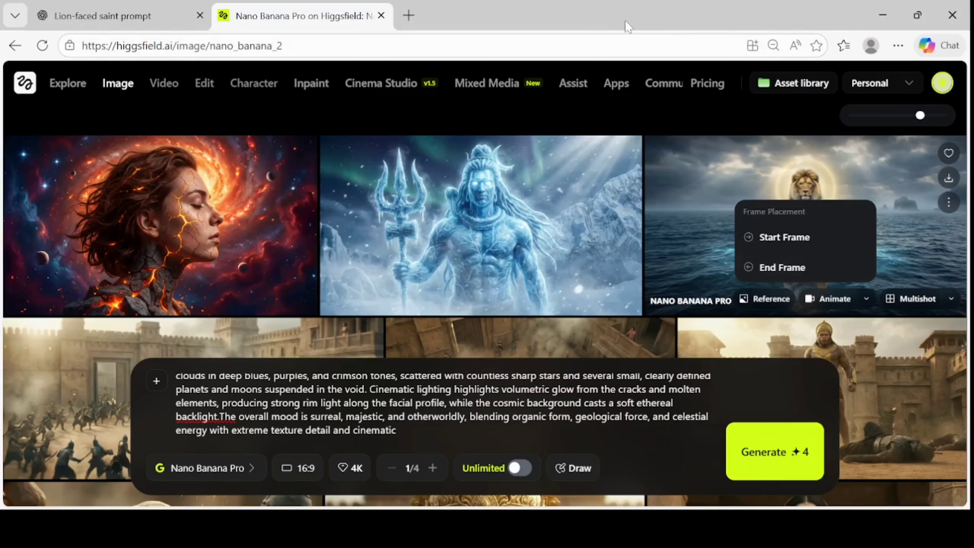
- Look at the Relight tool and return to the Nano Banana Pro image page
mouse_move(205, 83)
left_click(233, 227)
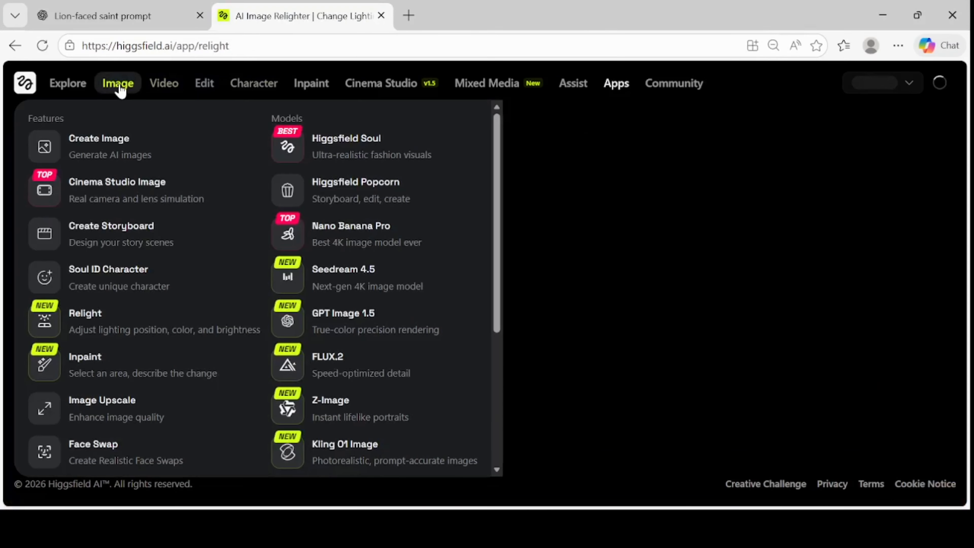
left_click(119, 84)
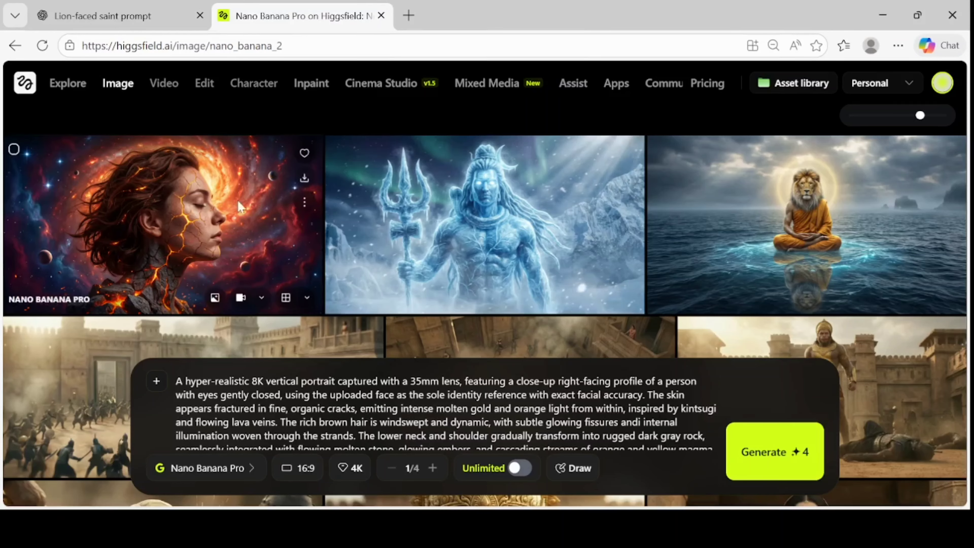
- Open the generated cracked-lava profile portrait, download it and close its preview
left_click(162, 197)
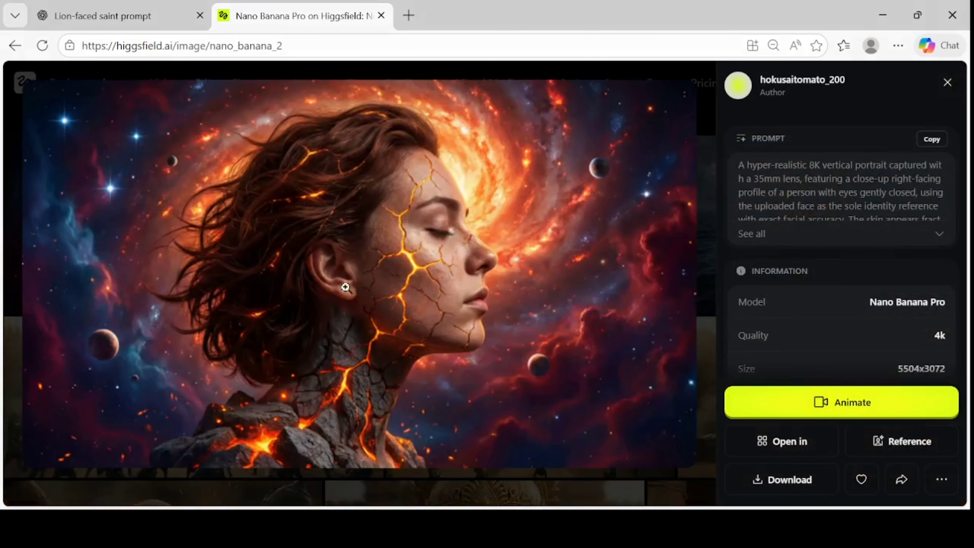
left_click(788, 483)
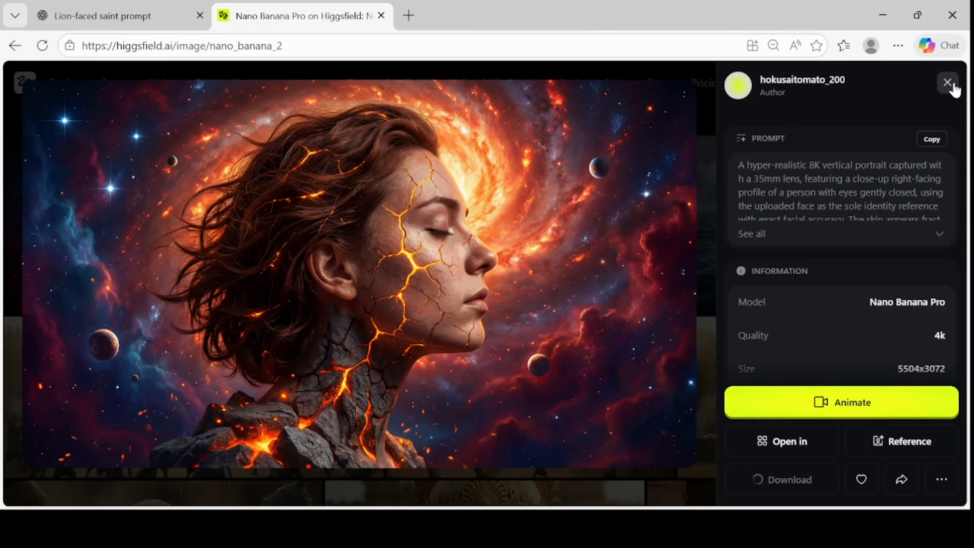
left_click(948, 83)
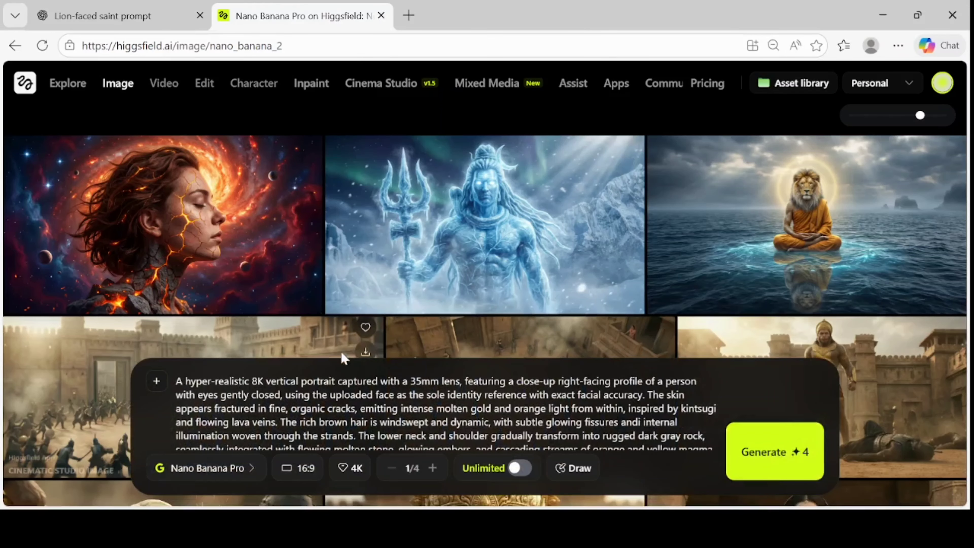
- Replace the prompt with the Indian male warrior lifting a massive crocodile by its tail in a royal palace hall and generate it
left_click(332, 406)
key("ctrl+a")
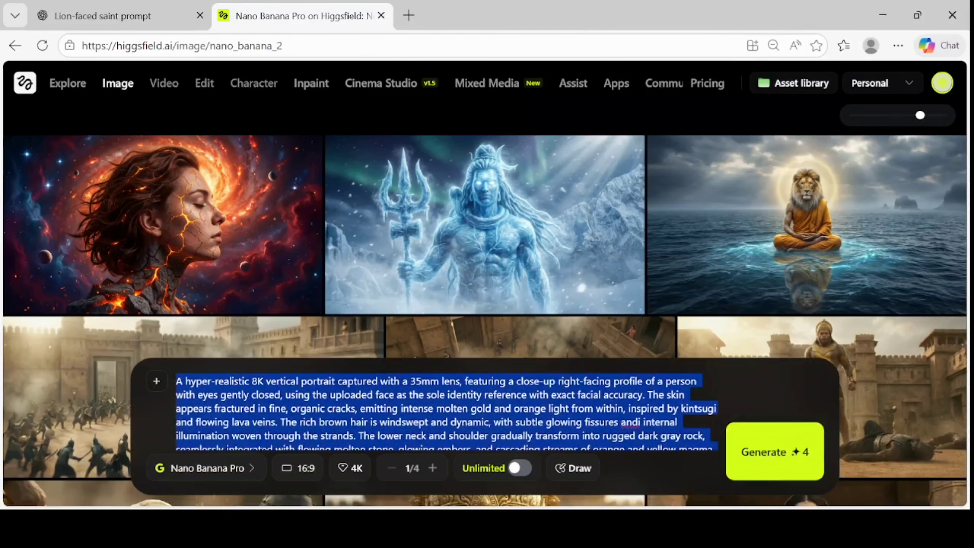
key("BackSpace")
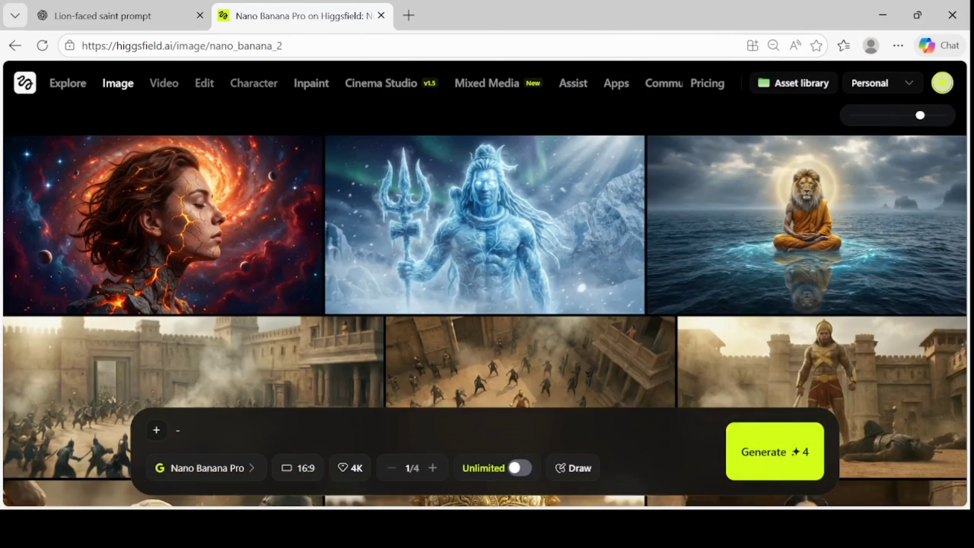
key("BackSpace")
type("A cinematic, ultra-realistic vertical action shot of a powerful Indian male warrior in his 30s, a rugged beard, and an intense expression, wearing a sleeveless black vest and dark cargo pants. He is gripping and lifting a massive crocodile by its tail with raw strength as water splashes dramatically around them. The crocodile is highly detailed with wet, textured scales, mouth wide open, sharp teeth visible, and fierce eyes. The setting is an ancient royal palace hall. Create image in 4:5 resolution.")
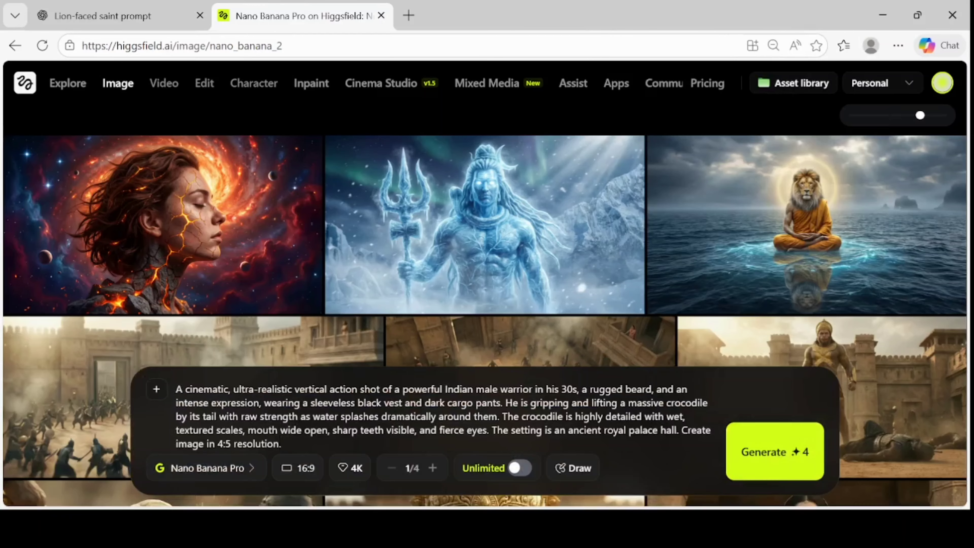
left_click(775, 459)
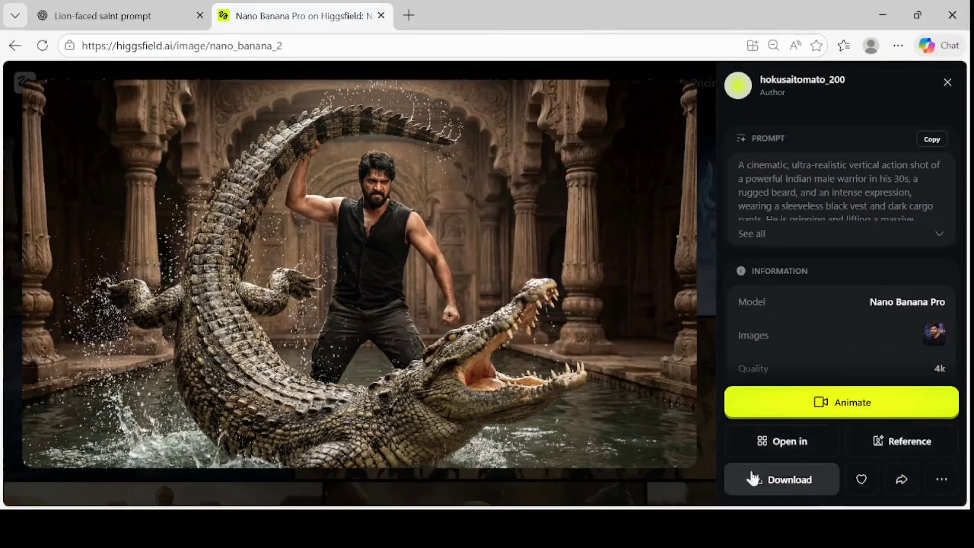
- Download the generated image of the warrior lifting the crocodile by its tail
left_click(772, 480)
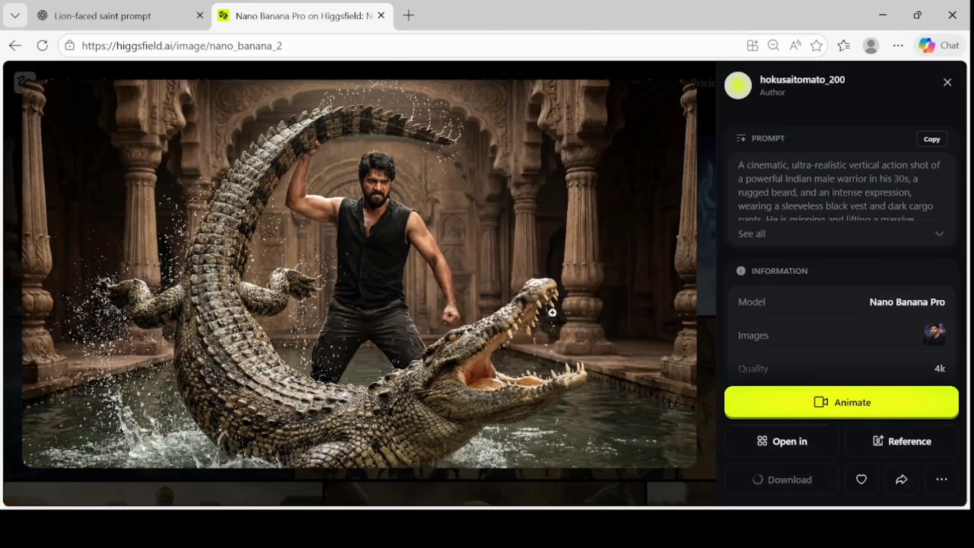
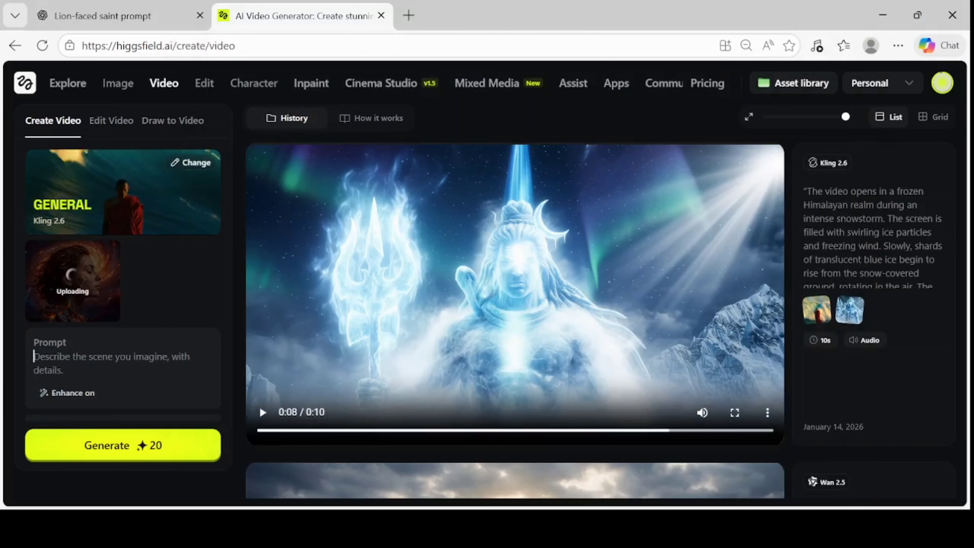
- Enter the lava-cracked cosmic profile video prompt, set the duration to 5s and generate the video with Kling 2.6
key("ctrl+v")
scroll(142, 379, "down", 3)
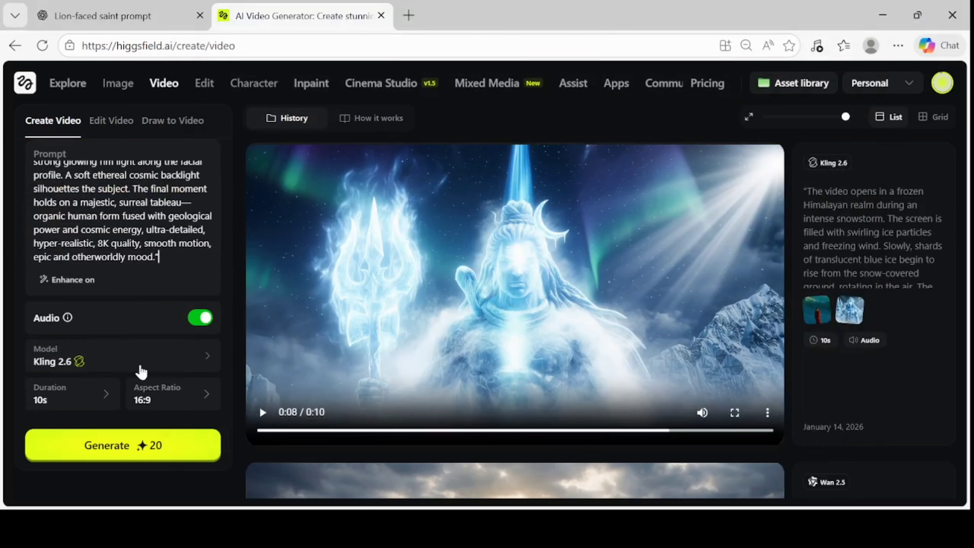
left_click(112, 397)
left_click(156, 393)
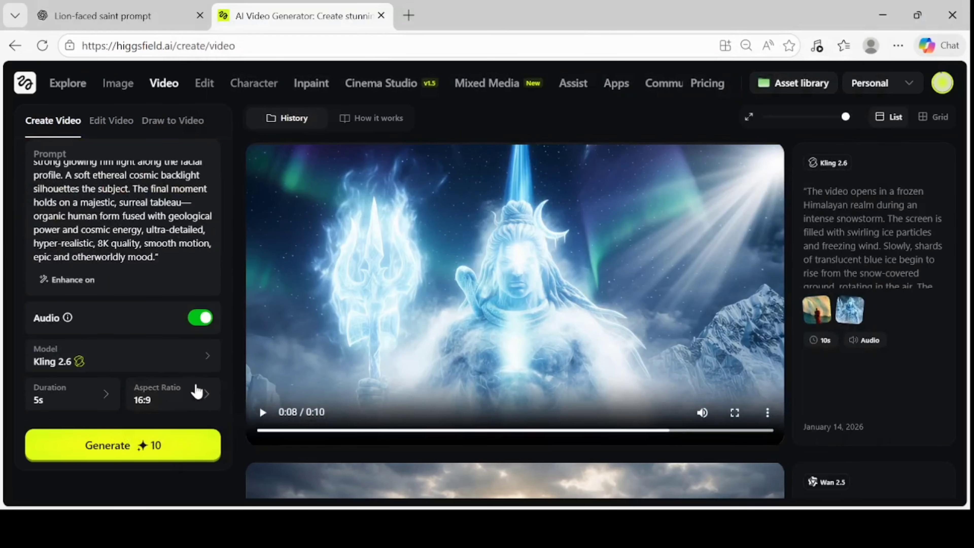
scroll(128, 361, "up", 3)
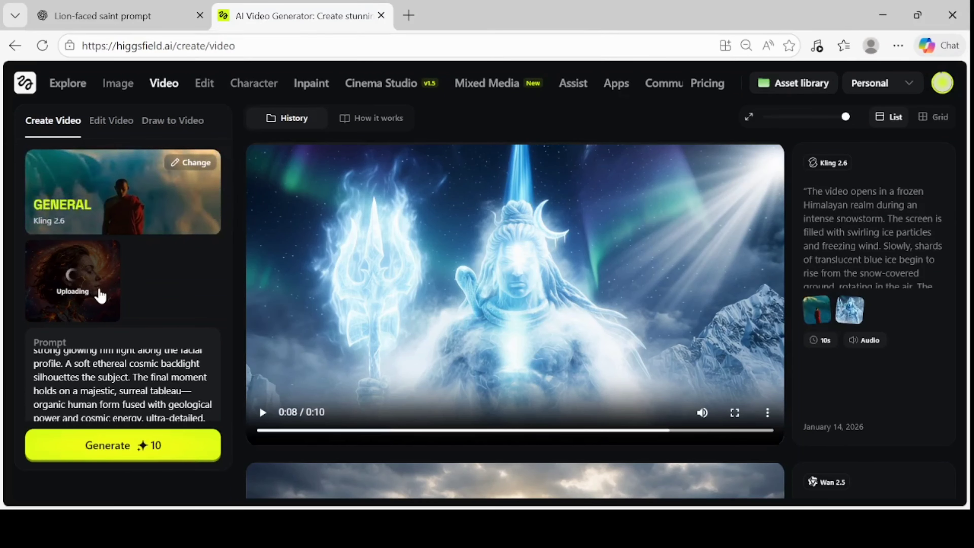
scroll(136, 324, "down", 5)
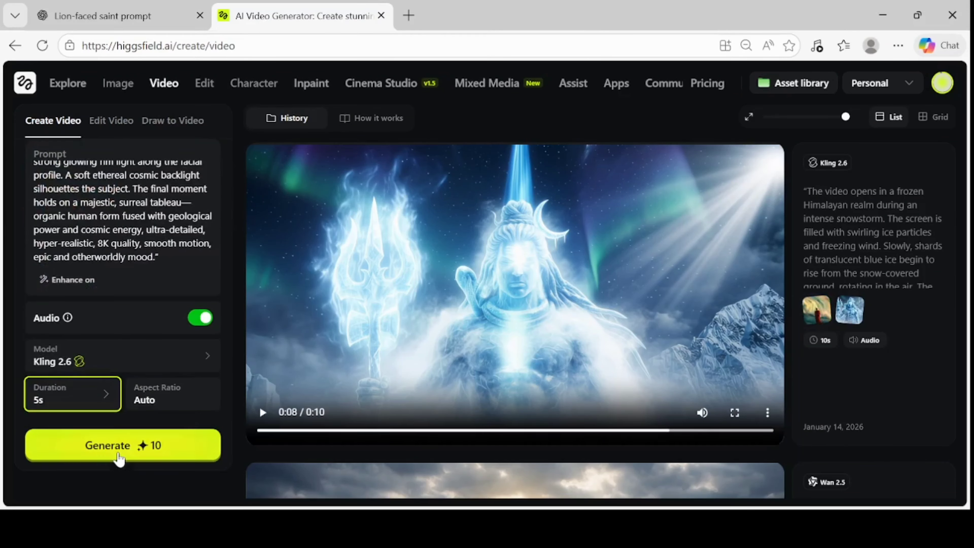
left_click(109, 446)
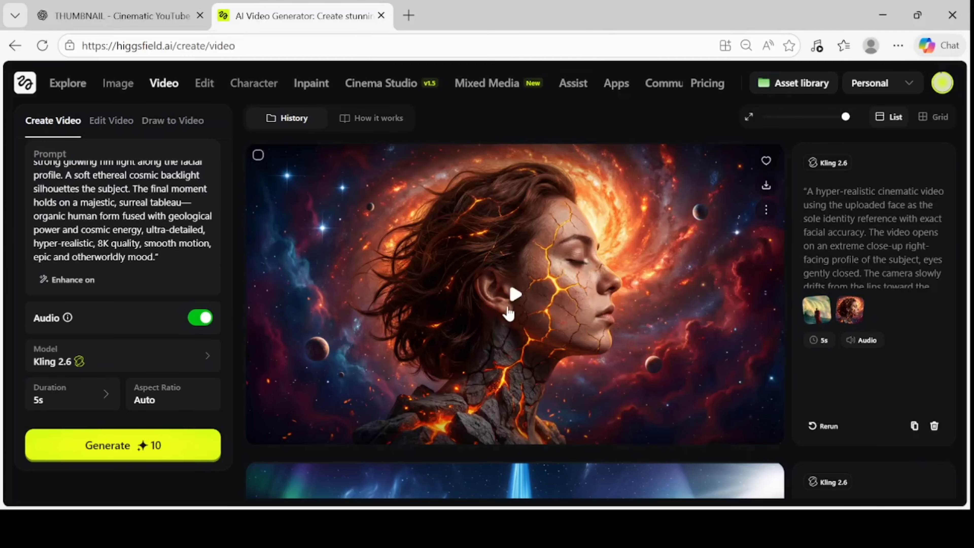
- Play the generated lava-cracked profile video, view it in full screen, and pause it
left_click(514, 294)
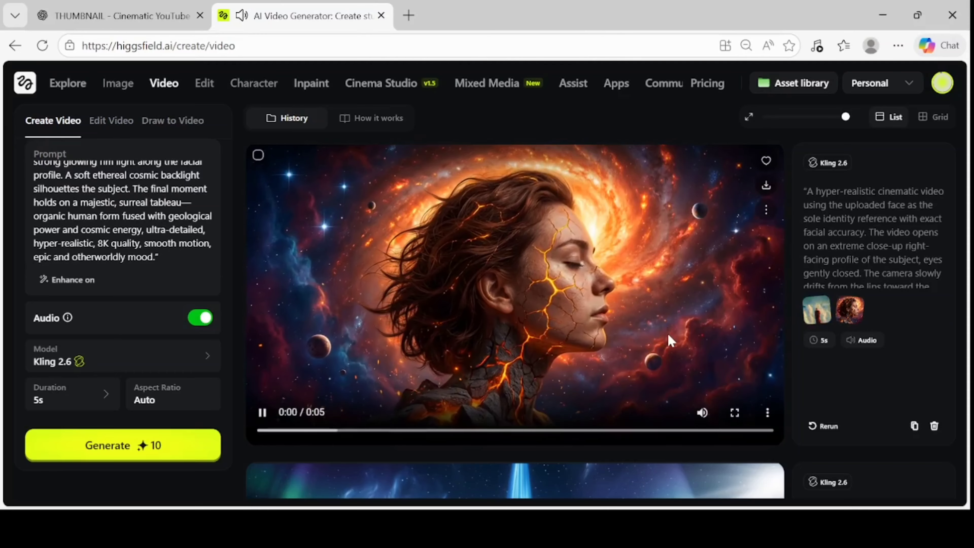
left_click(735, 413)
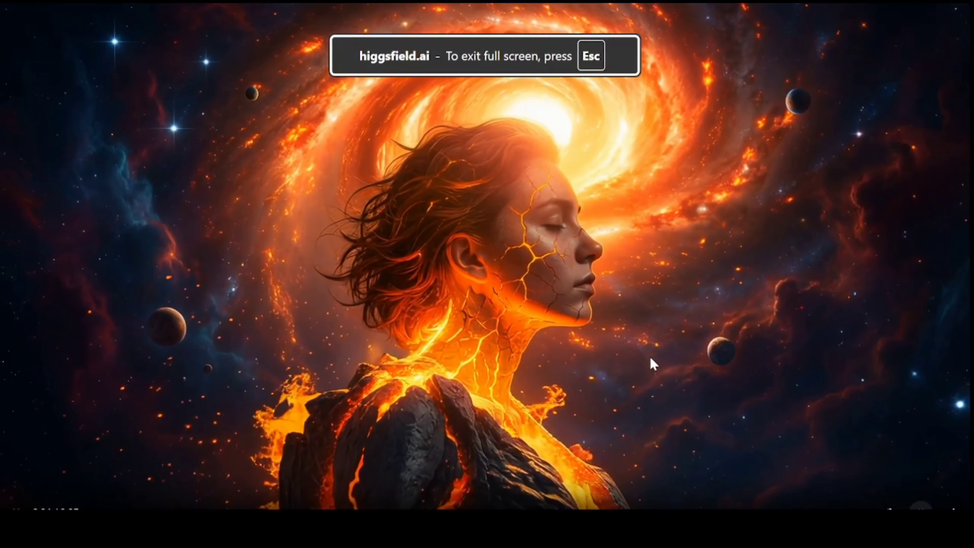
key("Escape")
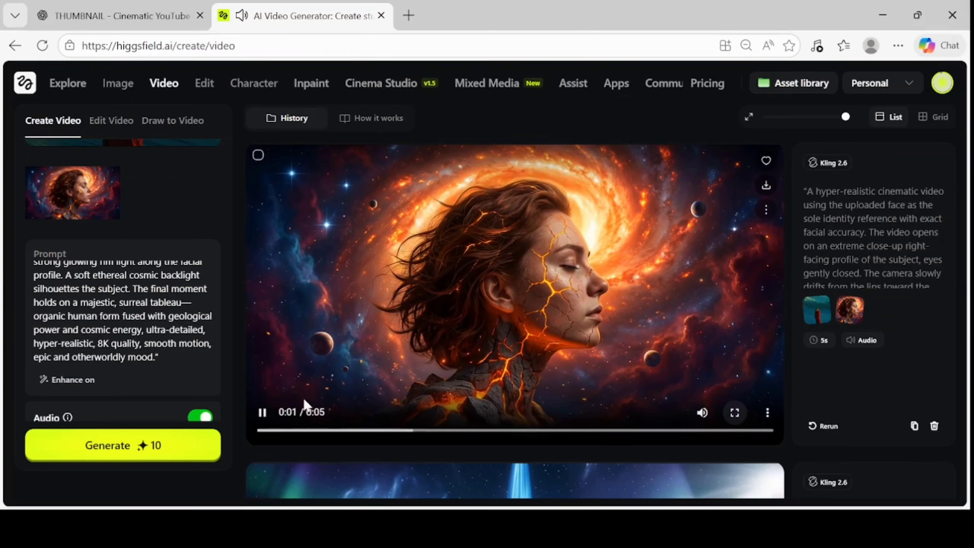
left_click(263, 413)
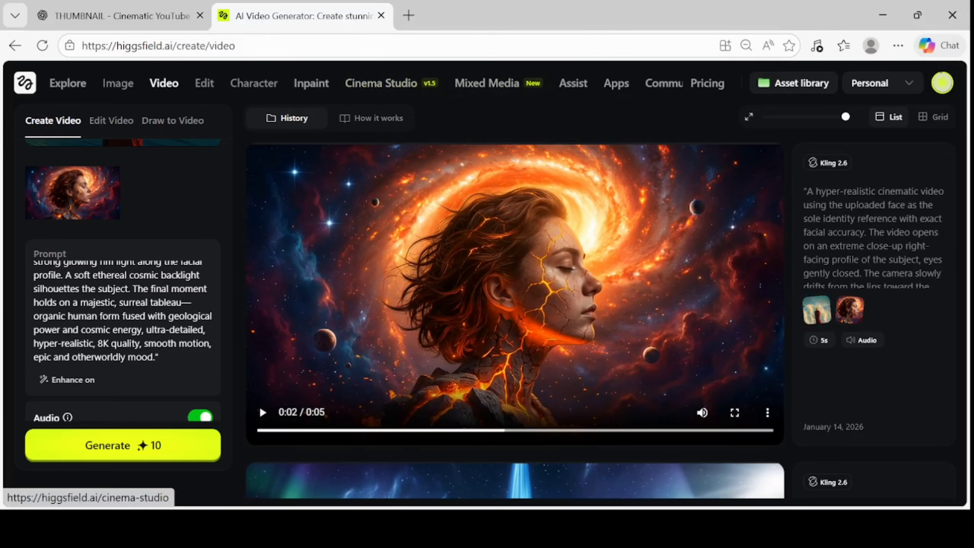
- Examine the available video models from Google Veo, Wan, Minimax Hailuo and Seedance
scroll(138, 368, "down", 3)
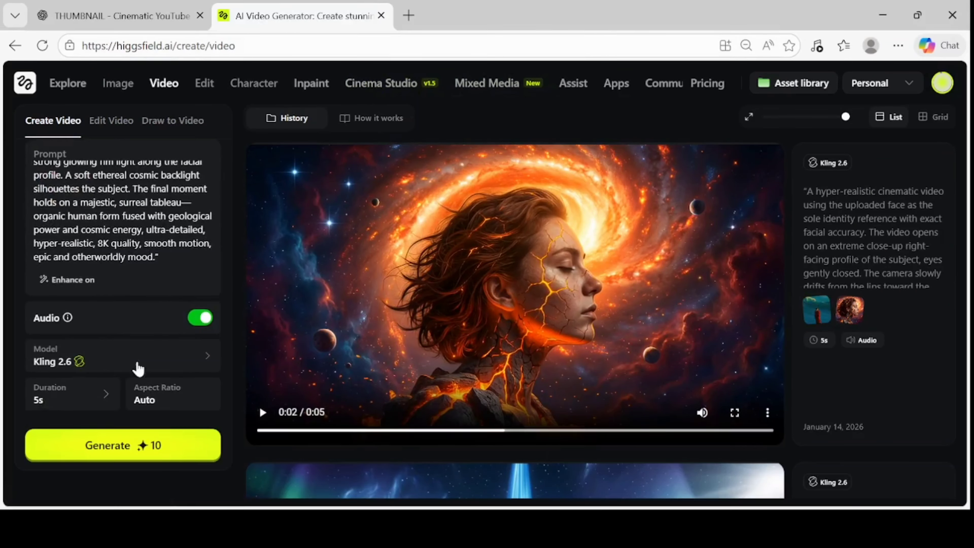
left_click(181, 371)
mouse_move(313, 307)
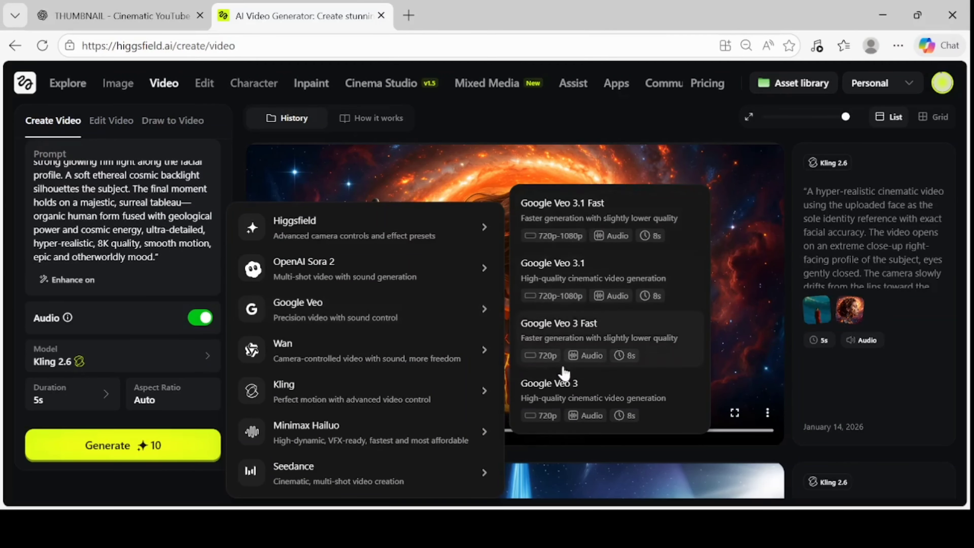
mouse_move(342, 358)
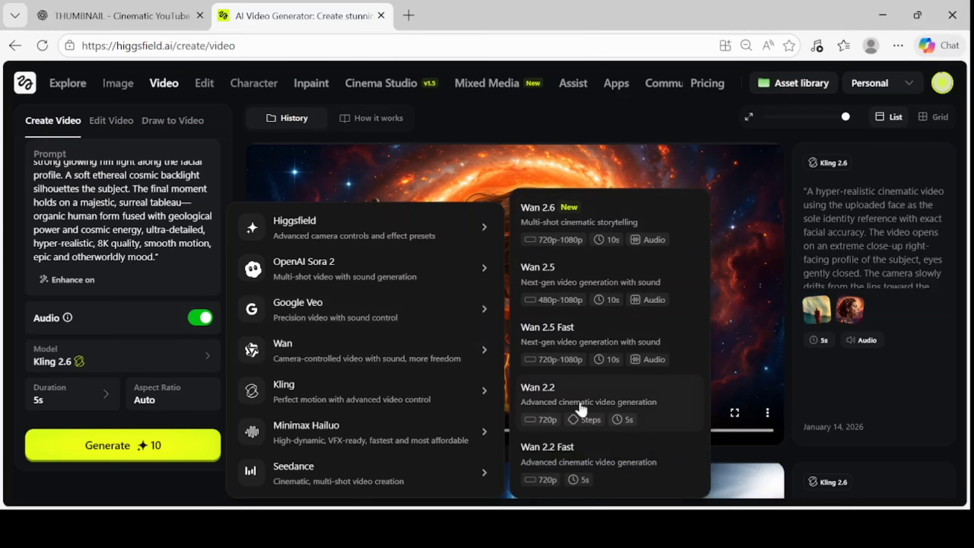
mouse_move(364, 432)
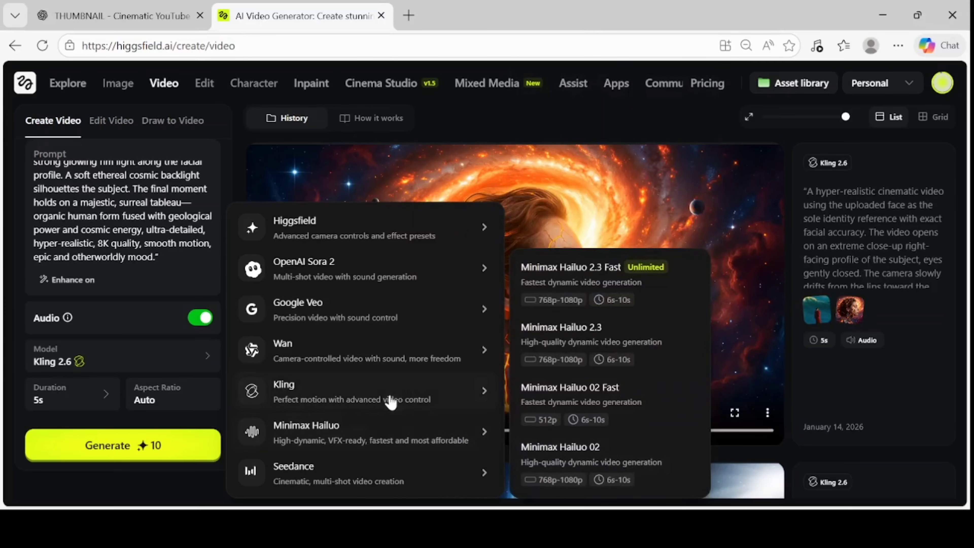
mouse_move(456, 476)
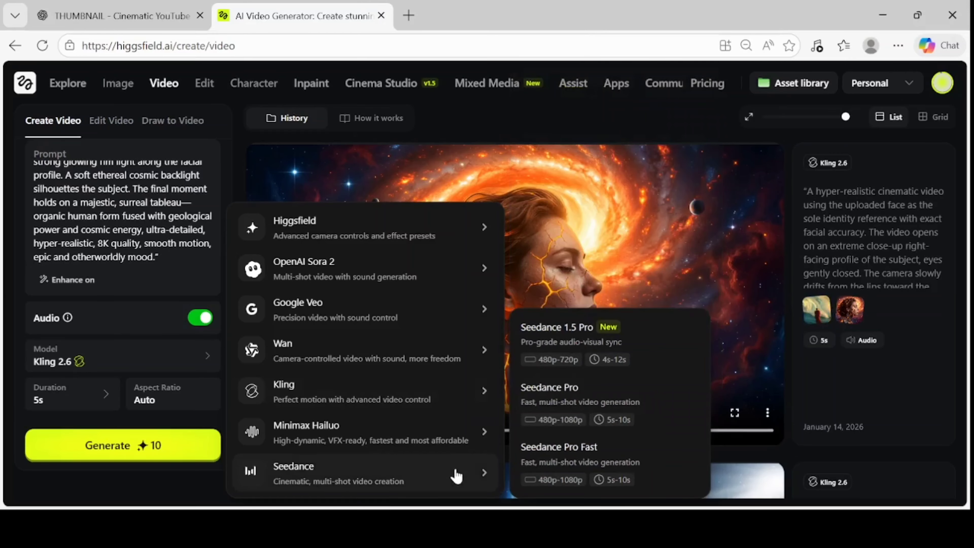
mouse_move(450, 445)
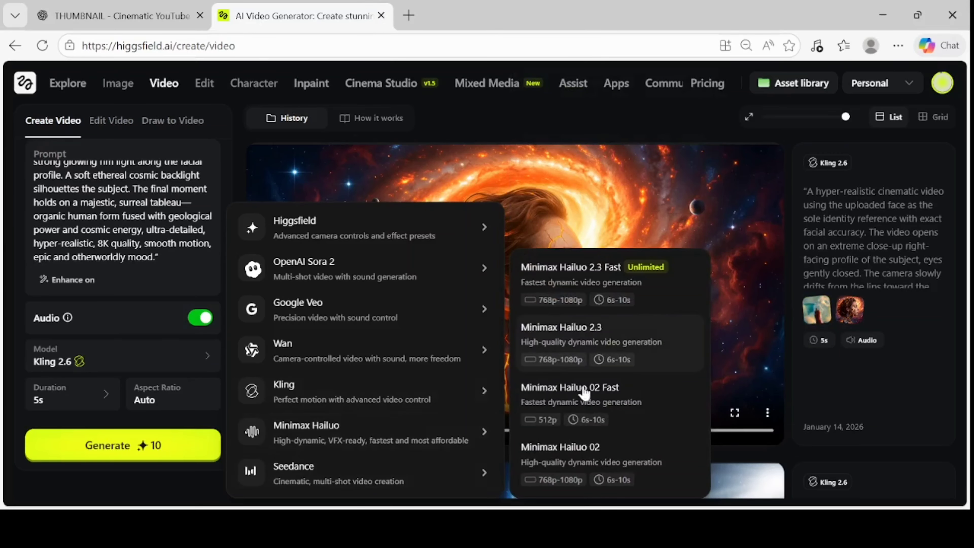
- Go to Cinema Studio, check the aspect ratio options and set the image resolution to 4K
left_click(372, 86)
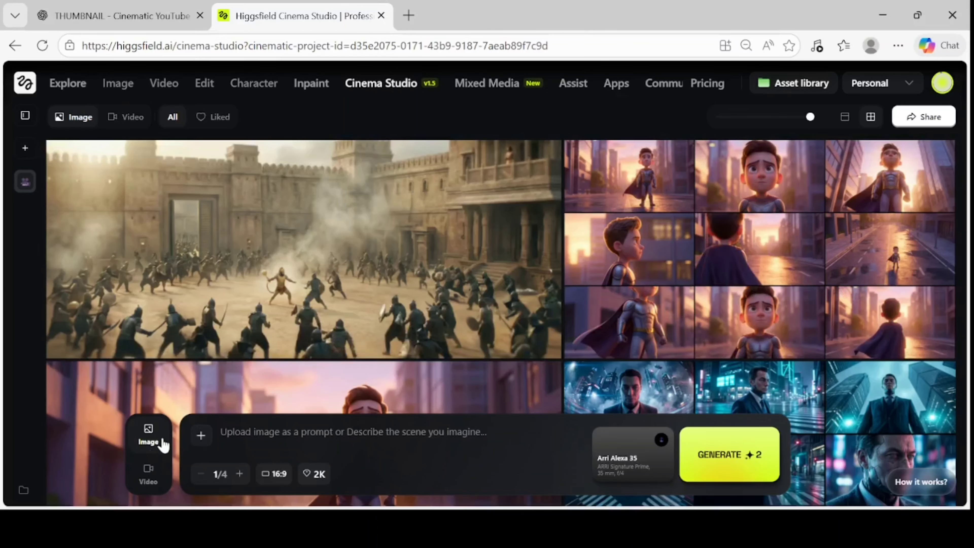
left_click(240, 476)
left_click(270, 475)
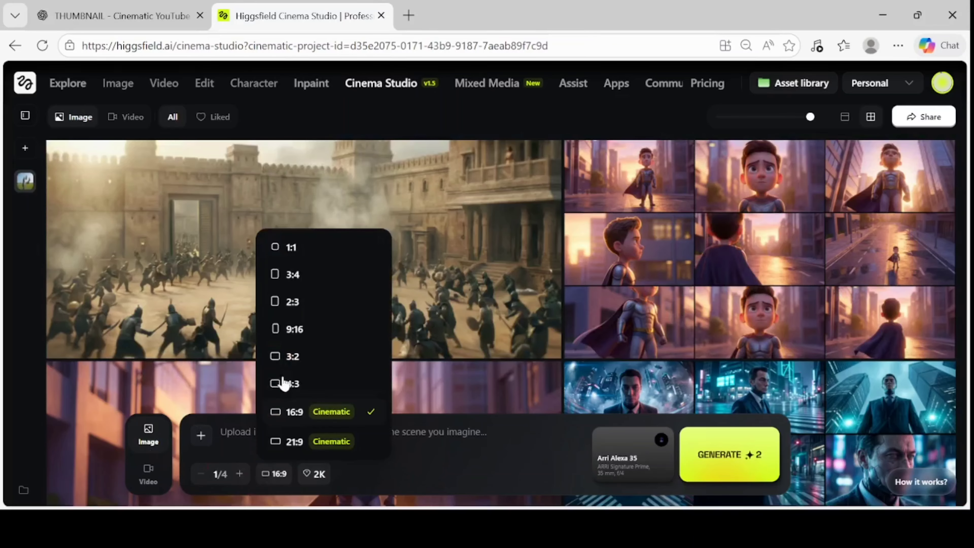
left_click(319, 476)
left_click(318, 475)
left_click(321, 429)
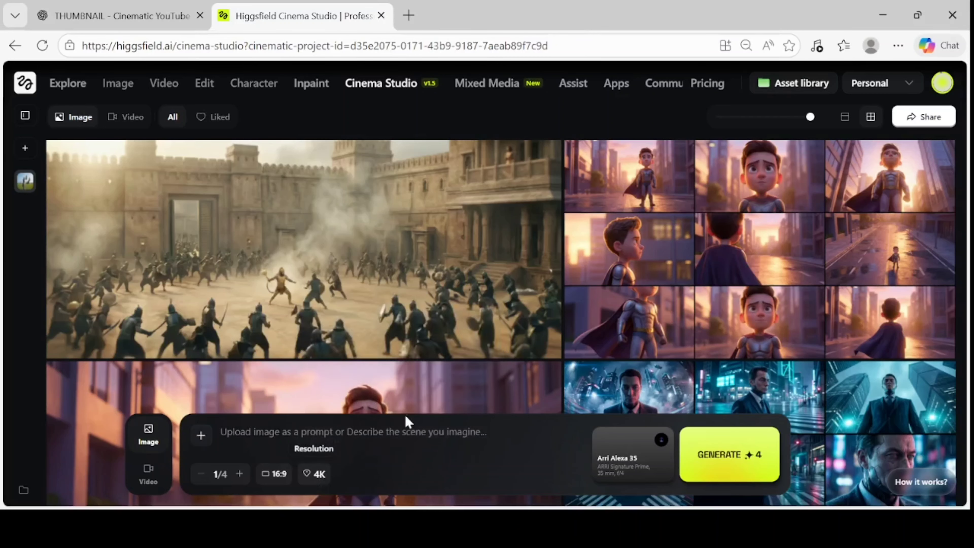
- Configure the camera setup with Panavision Millennium DXL2, Canon K-35 lens, 8 mm focal length and f/11 aperture
left_click(644, 469)
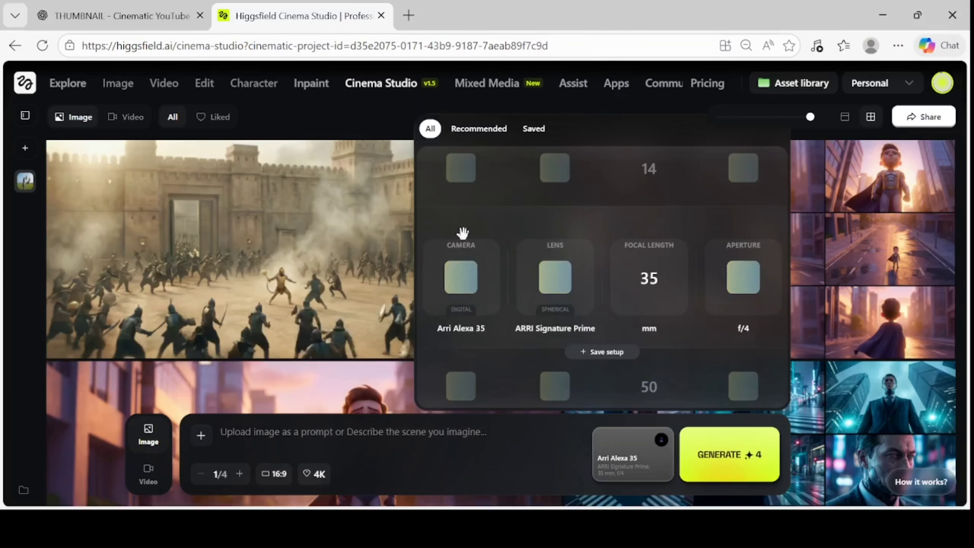
scroll(463, 234, "down", 3)
scroll(462, 253, "up", 5)
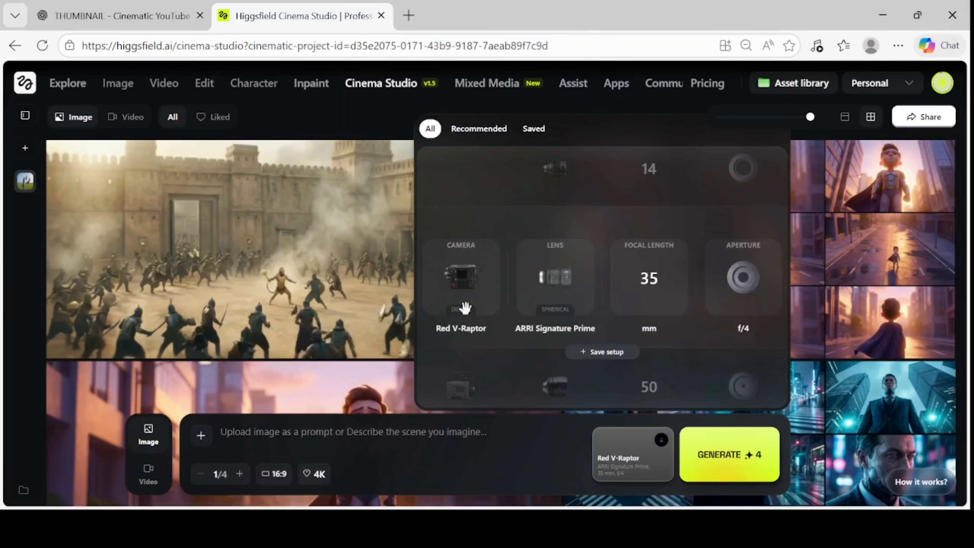
scroll(469, 306, "down", 2)
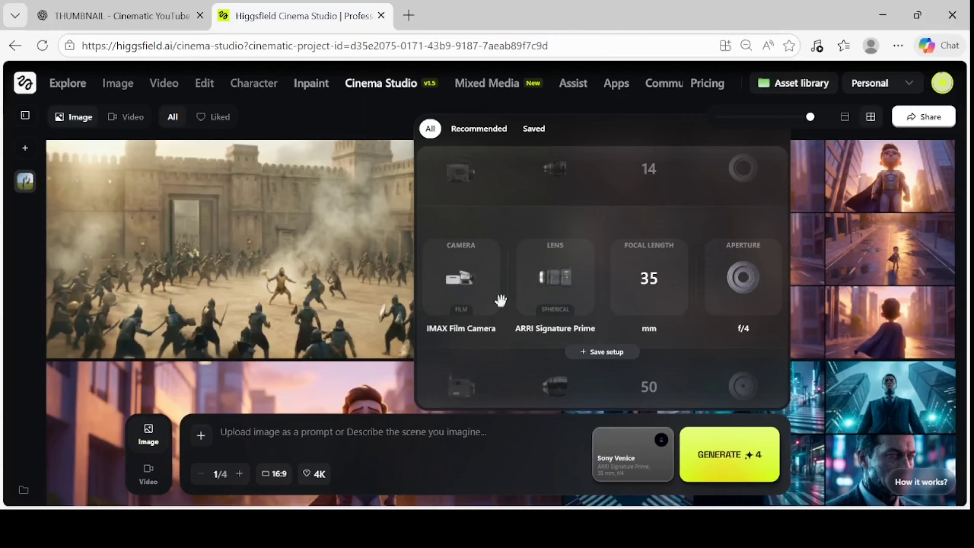
scroll(547, 280, "up", 1)
scroll(658, 277, "down", 1)
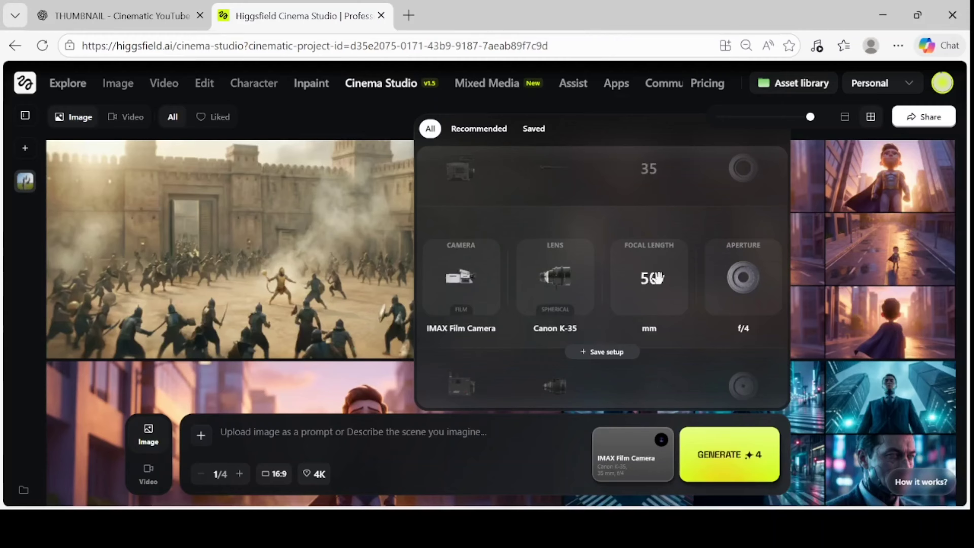
scroll(748, 278, "down", 1)
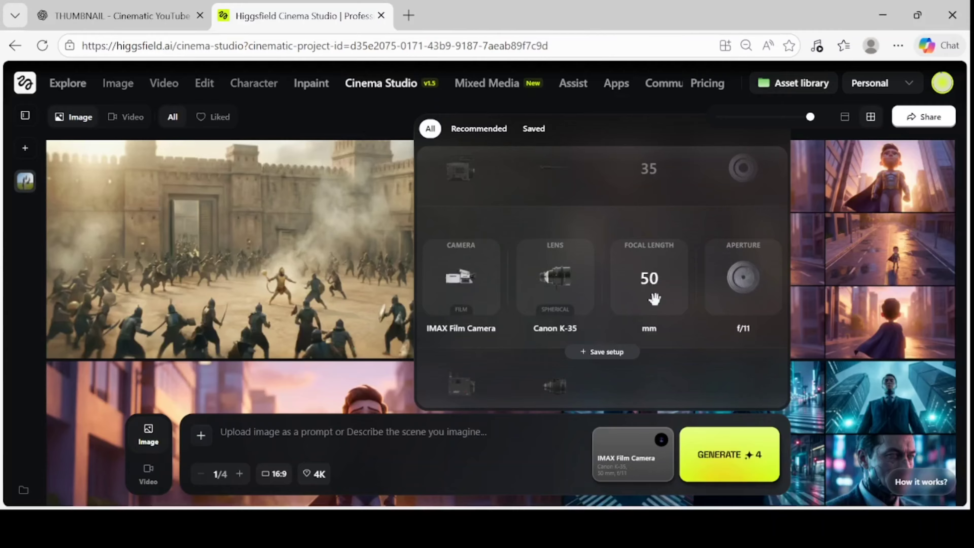
scroll(654, 299, "up", 3)
scroll(445, 292, "up", 2)
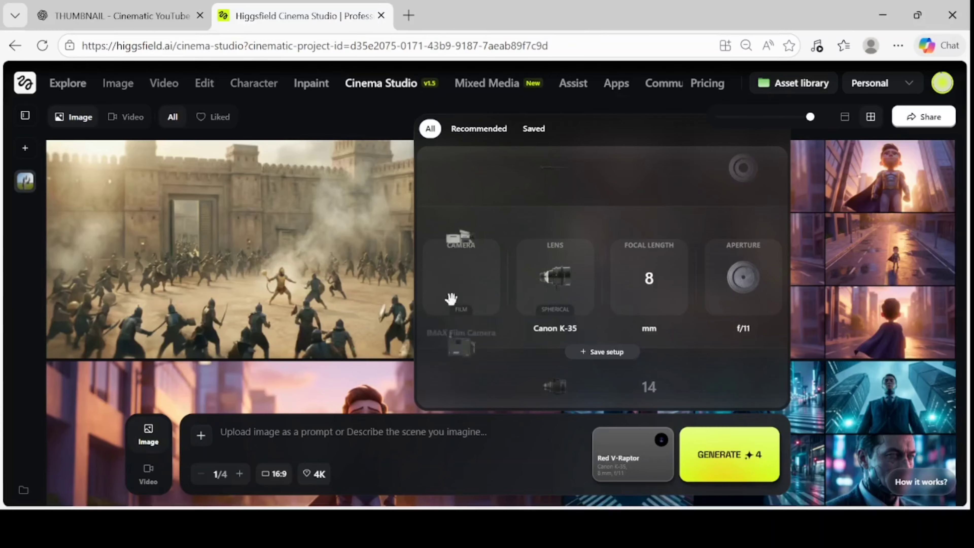
scroll(451, 298, "down", 3)
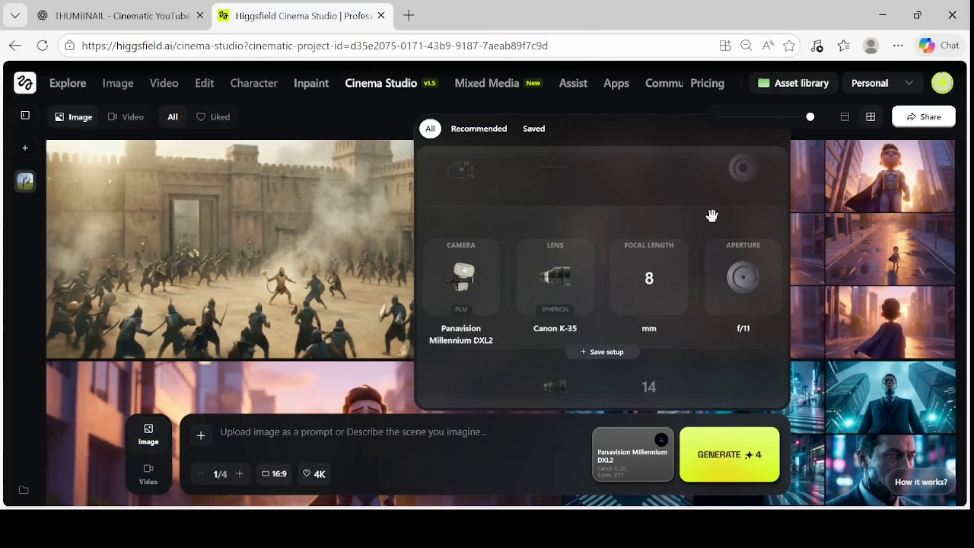
left_click(633, 108)
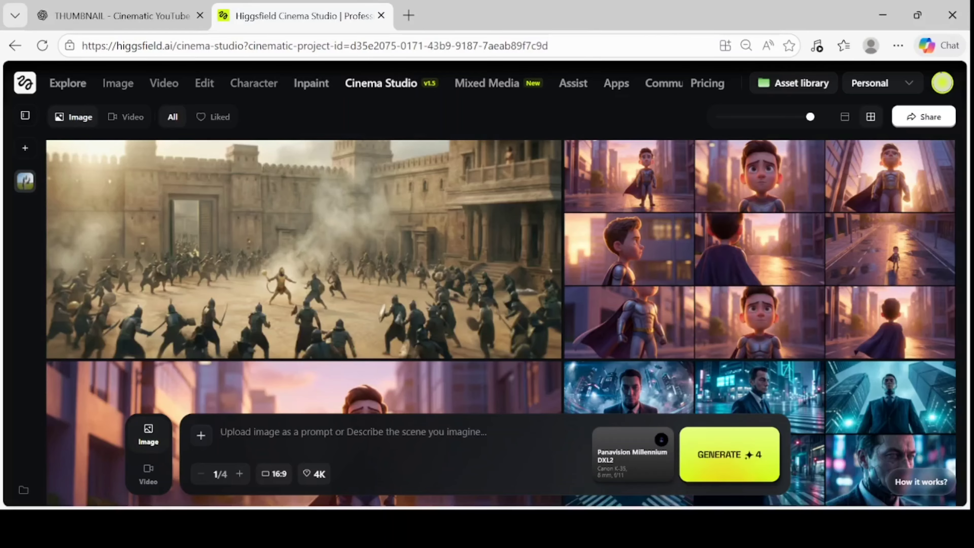
- Enter the prompt for Lord Shiva formed entirely from ice in a frozen Himalayan realm and review its opening
key("ctrl+v")
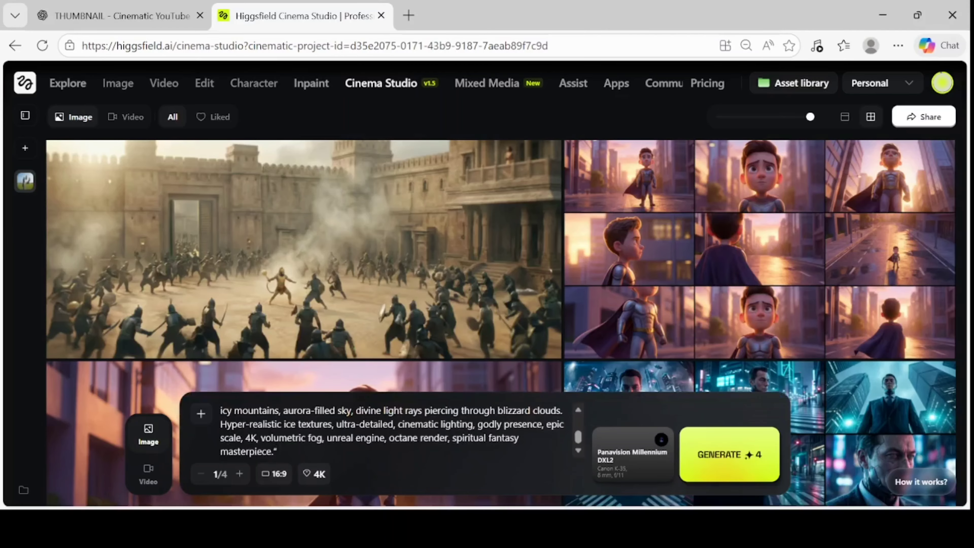
scroll(394, 431, "up", 3)
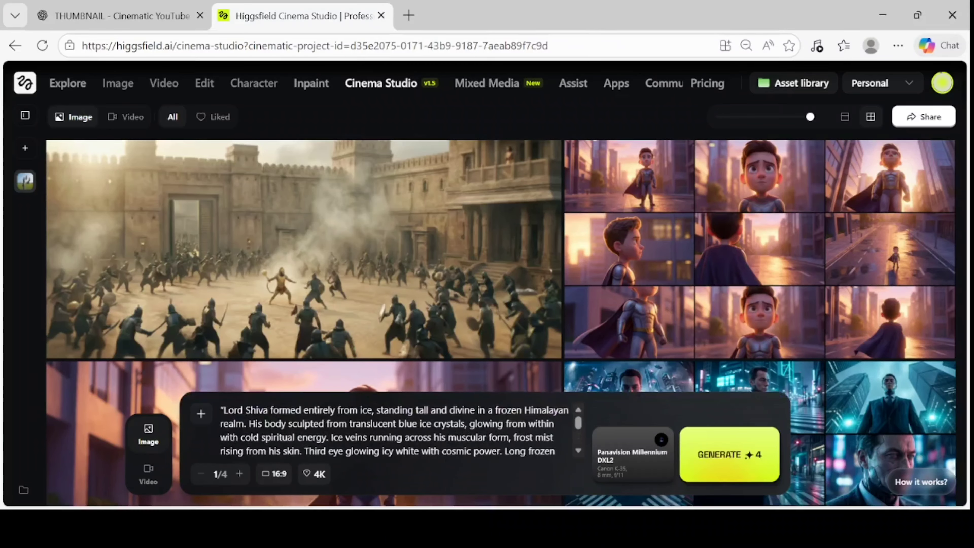
left_click_drag(250, 410, 295, 410)
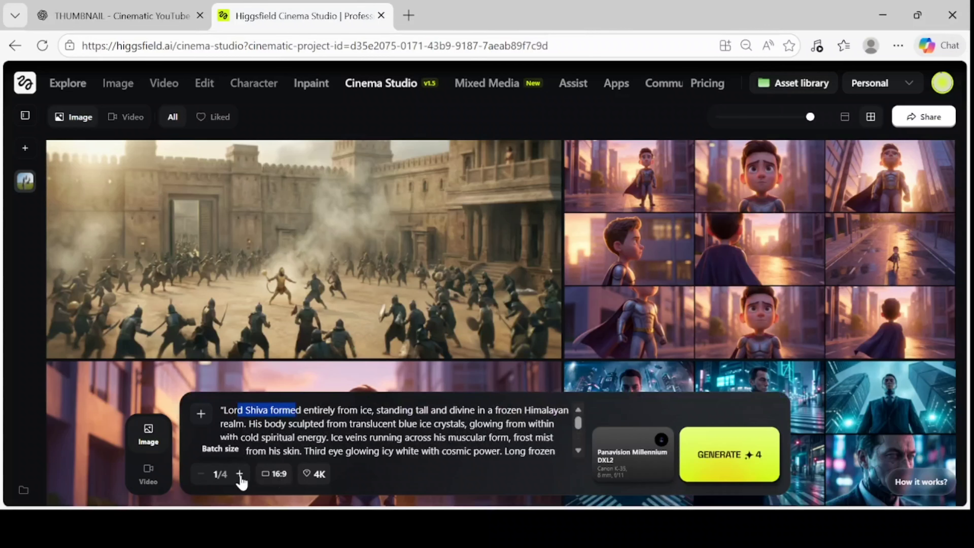
- Review the resolution and aspect ratio choices for the ice Shiva image, keeping 4K and 16:9
left_click(319, 476)
left_click(354, 440)
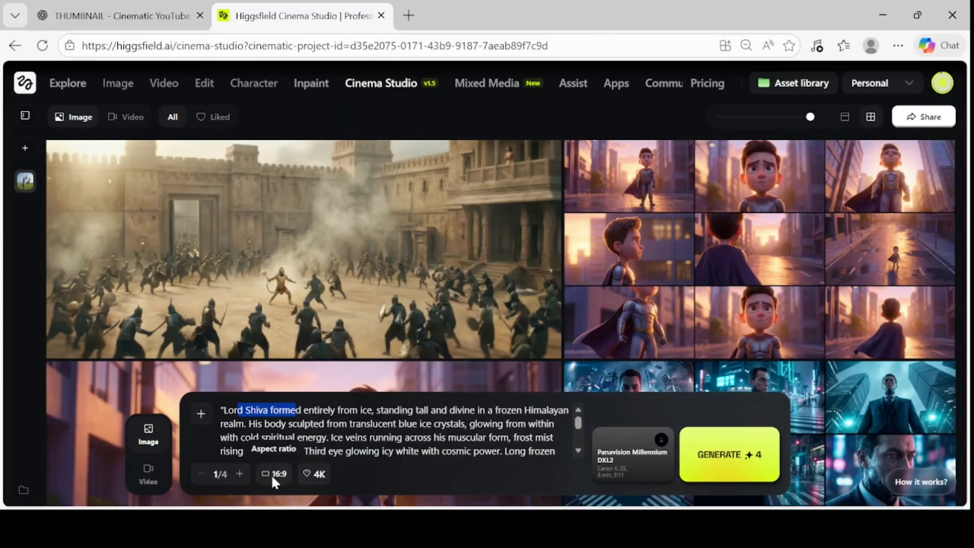
left_click(282, 477)
left_click(294, 414)
left_click(284, 474)
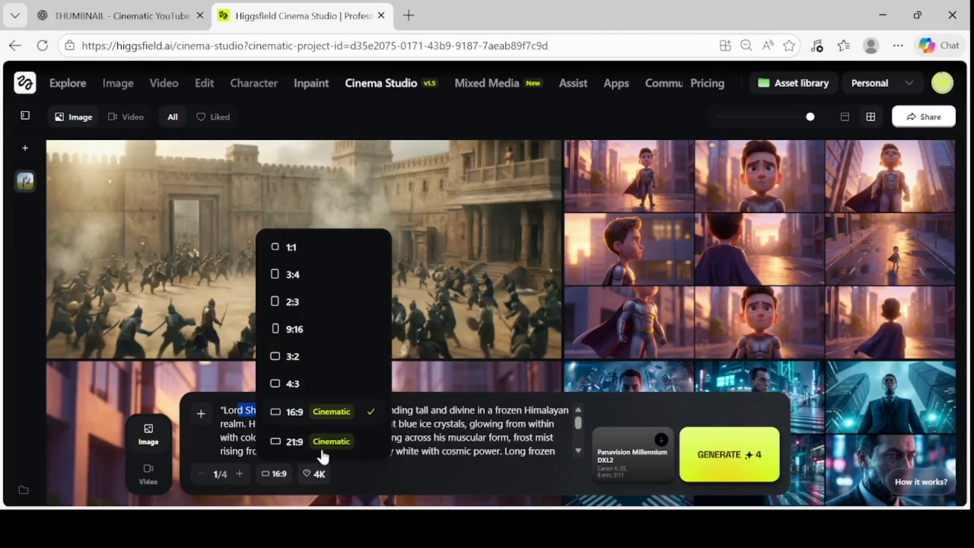
left_click(269, 478)
left_click(268, 478)
left_click(297, 421)
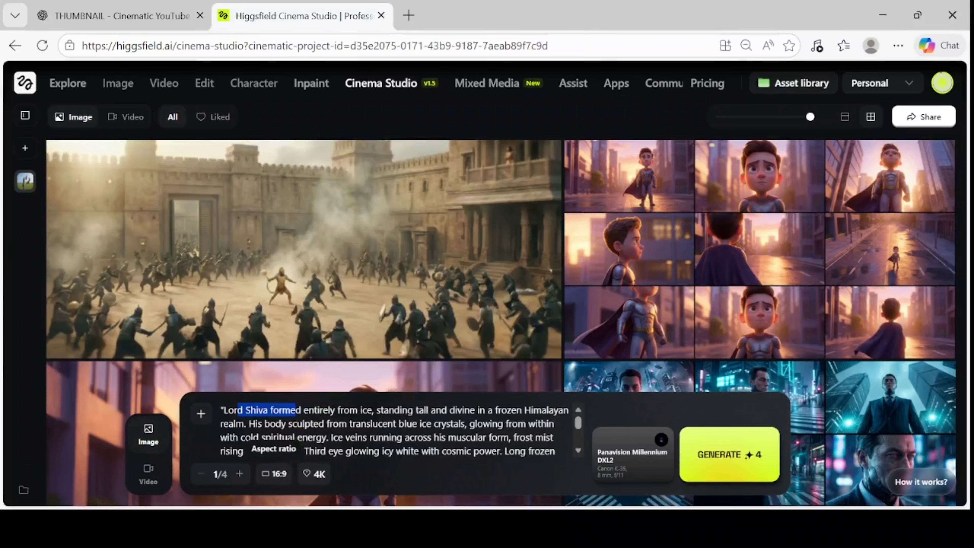
- Change the camera in the camera setup to IMAX Film Camera
left_click(631, 475)
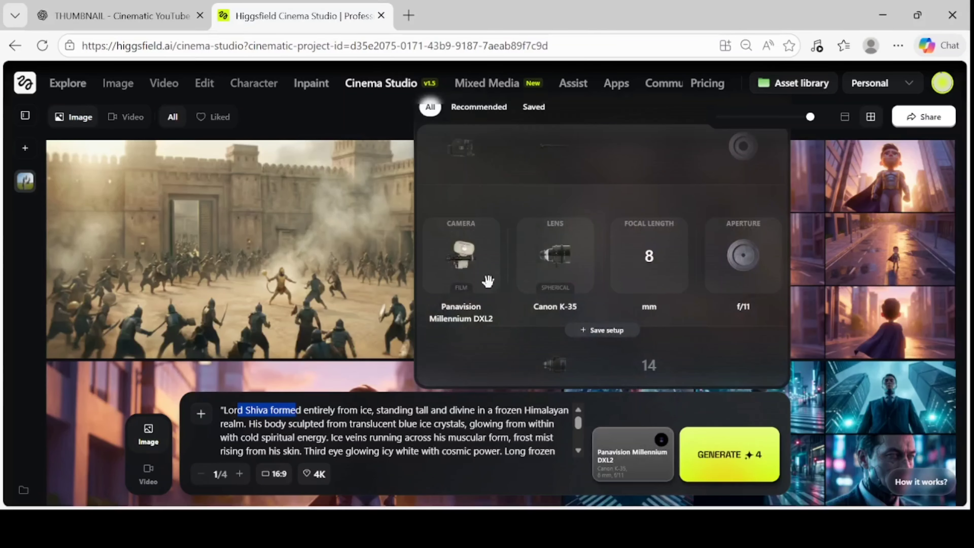
scroll(479, 284, "up", 2)
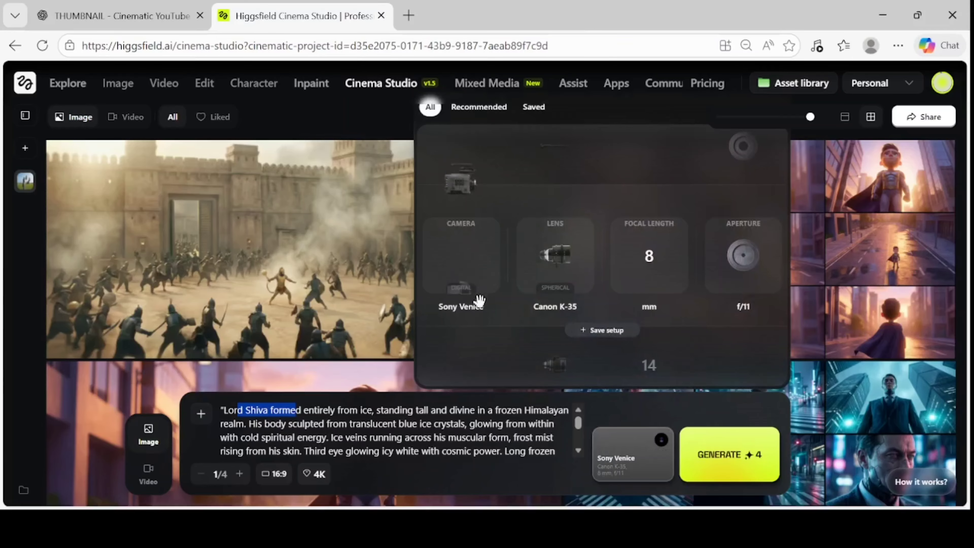
scroll(479, 309, "down", 3)
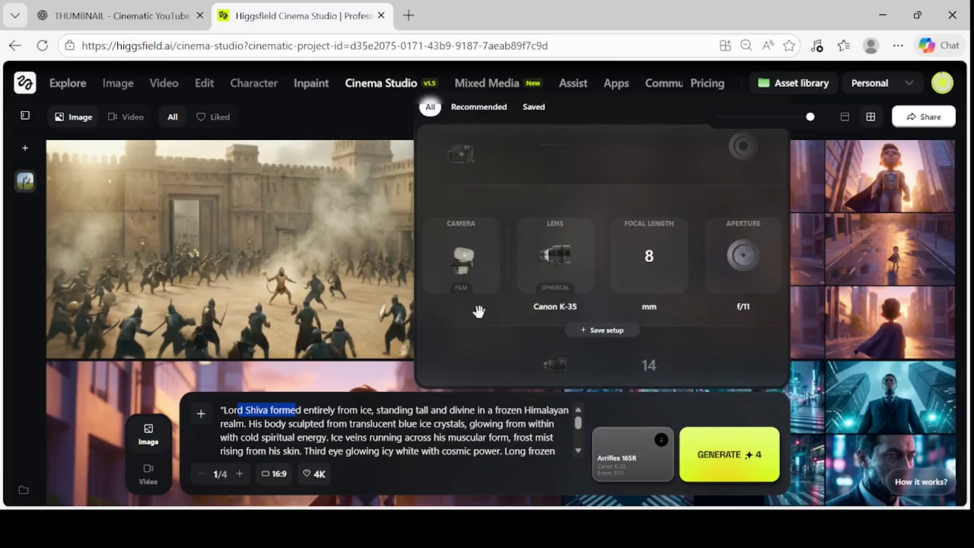
scroll(483, 310, "down", 1)
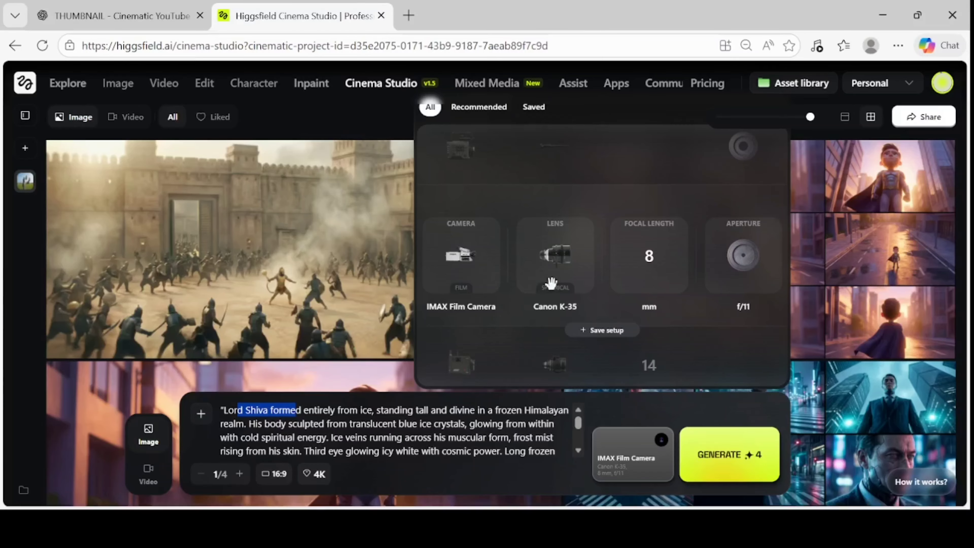
- Browse the lens options, settle on Canon K-35 and set the focal length to 14 mm
scroll(552, 283, "down", 1)
scroll(552, 284, "up", 1)
scroll(553, 284, "up", 2)
scroll(554, 284, "down", 3)
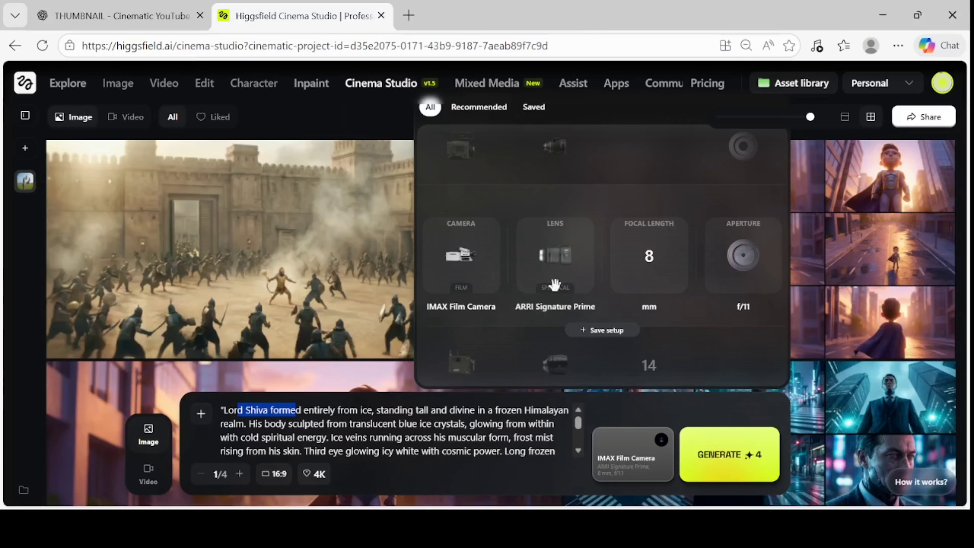
scroll(564, 300, "down", 1)
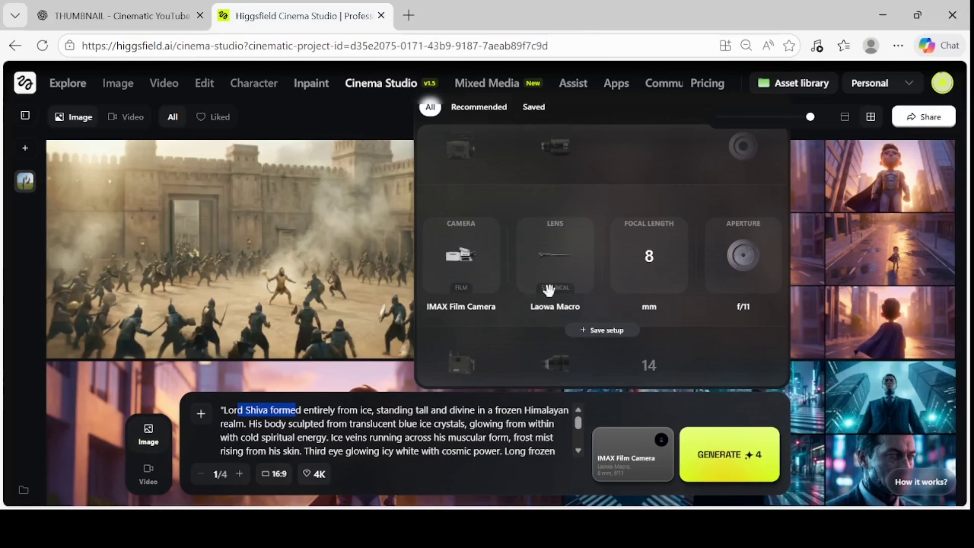
scroll(551, 291, "down", 1)
scroll(580, 262, "up", 3)
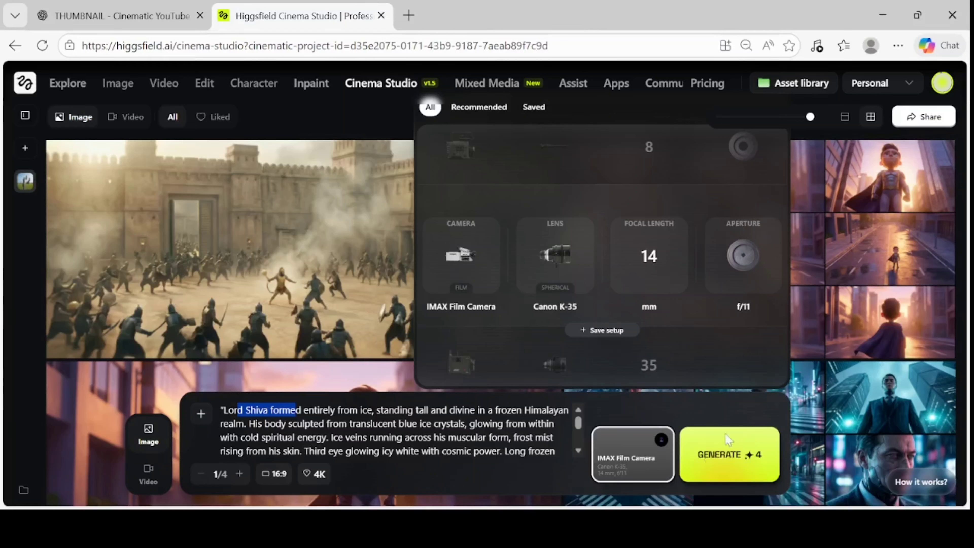
left_click(616, 468)
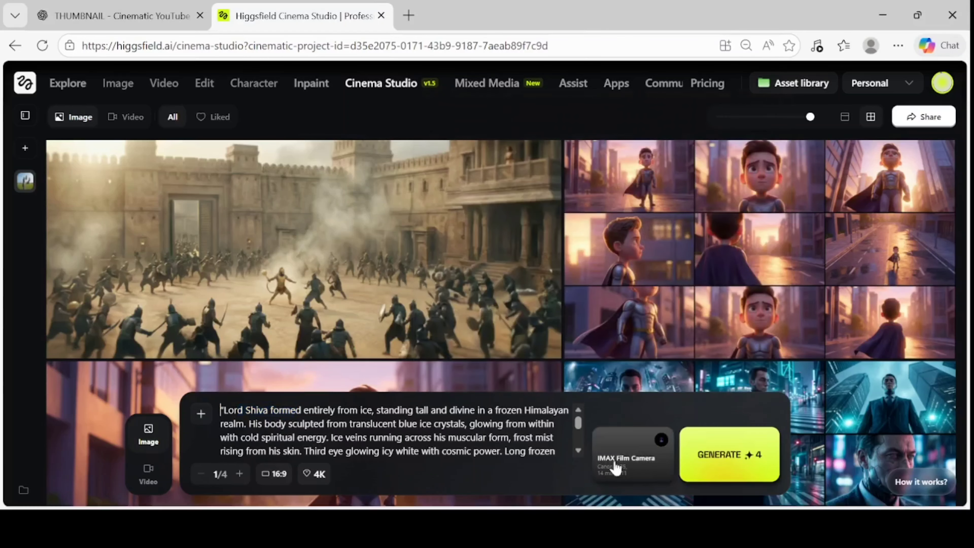
- Generate the ice Lord Shiva image and inspect the result at full size
left_click(726, 460)
mouse_move(466, 284)
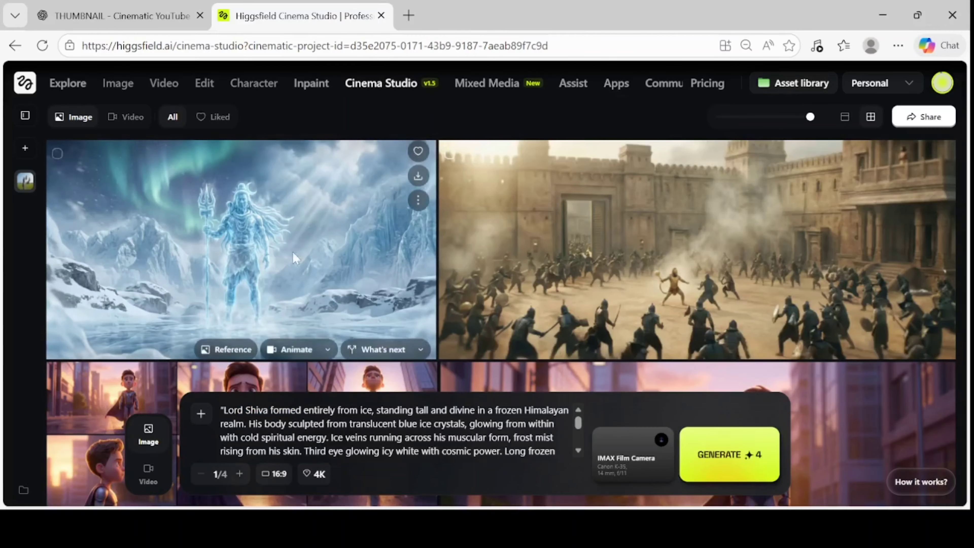
left_click(256, 226)
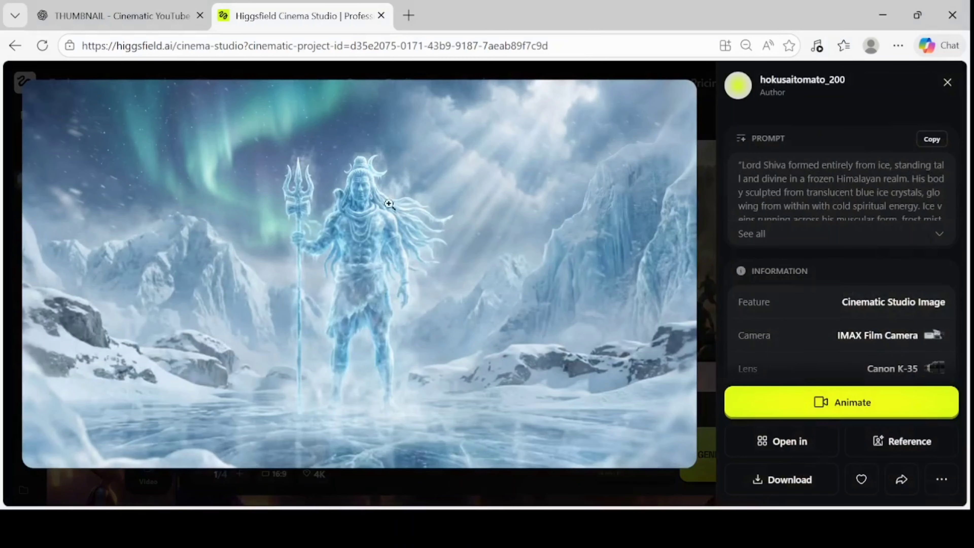
left_click(947, 83)
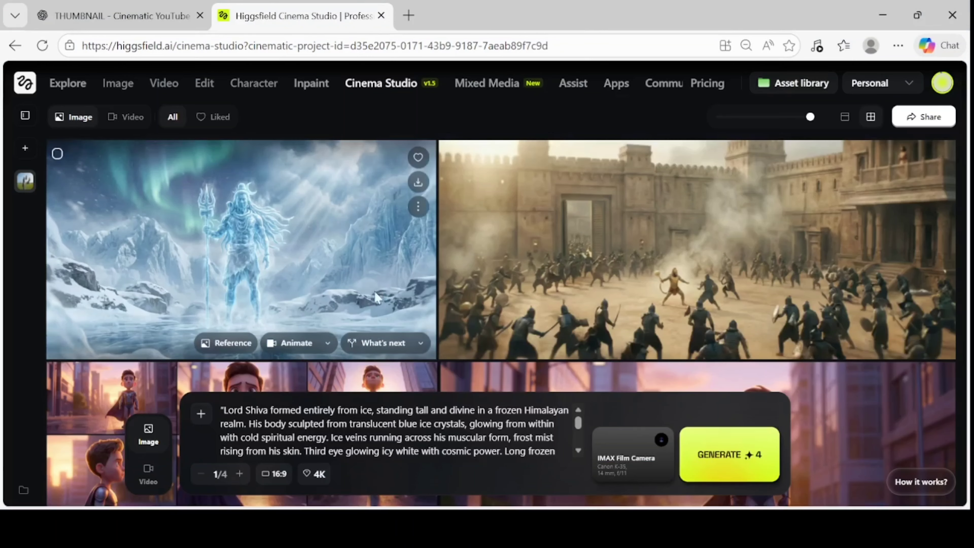
- Generate Multishot variations from the new ice Shiva image
left_click(422, 343)
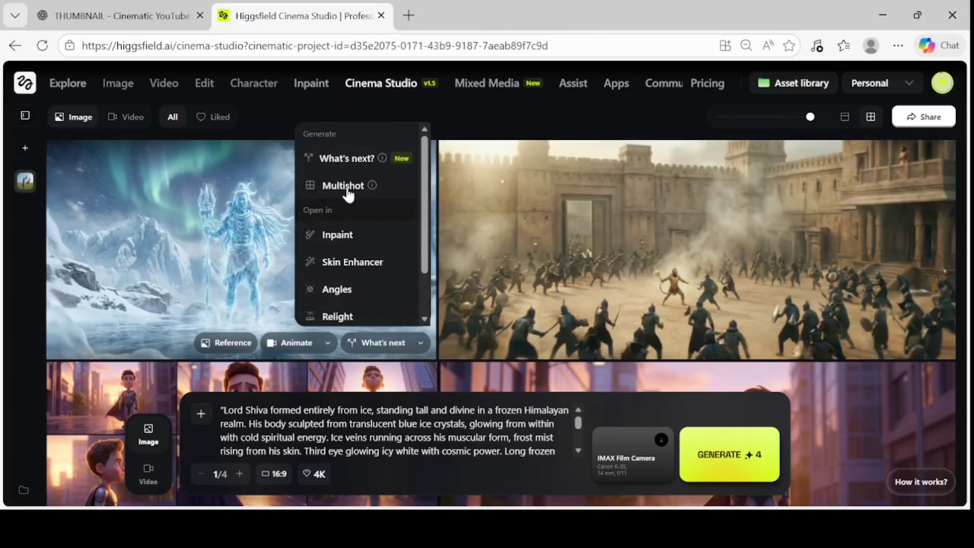
left_click(418, 344)
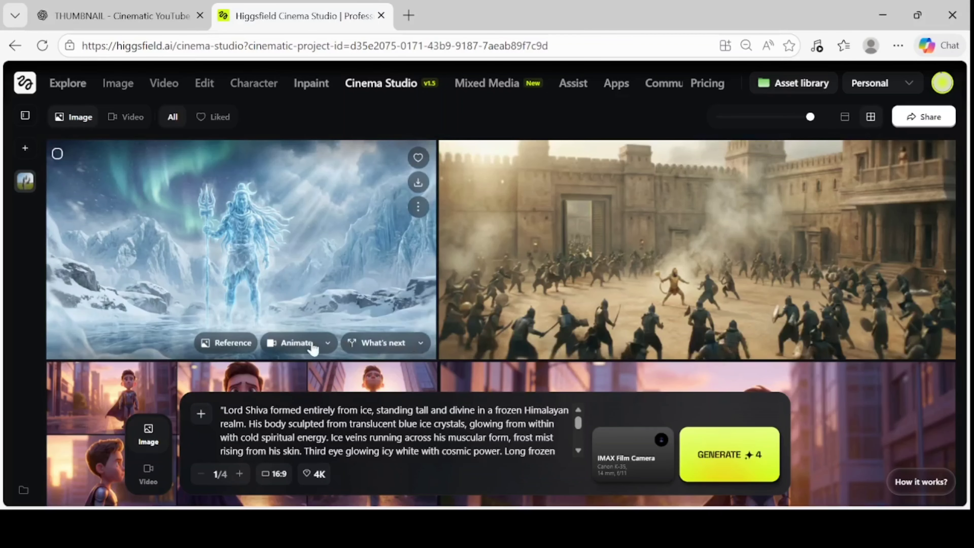
left_click(422, 344)
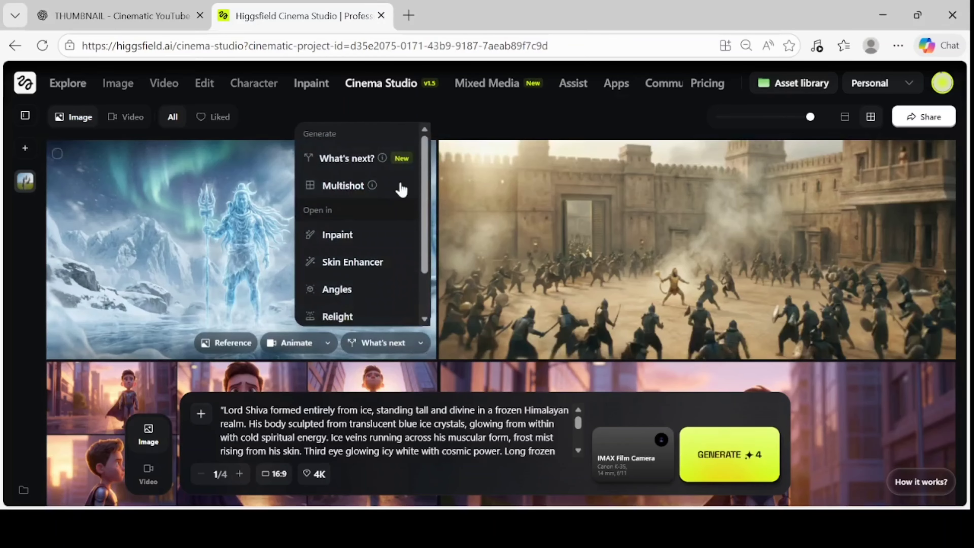
left_click(346, 186)
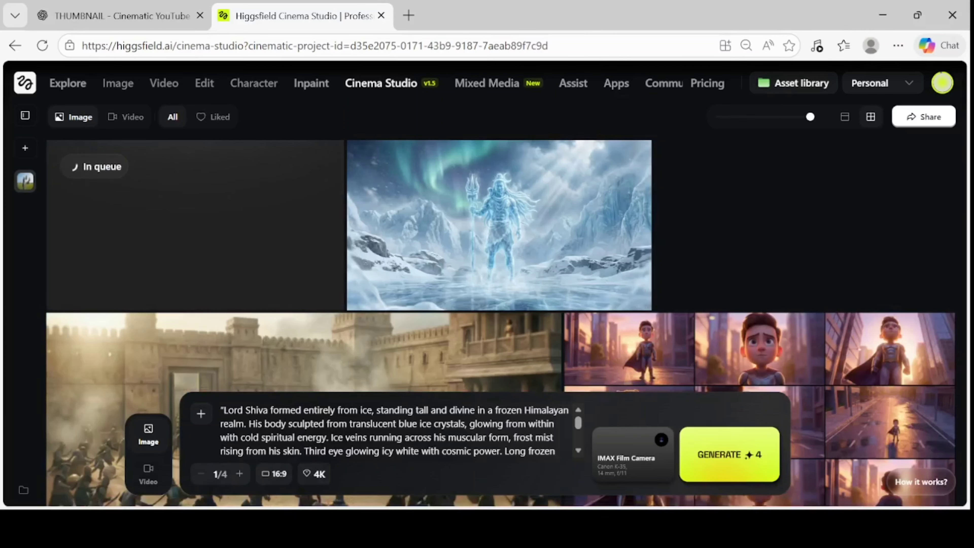
- Clear the Lord Shiva prompt text and open the generated grid of ice Shiva shots
key("ctrl+a")
key("BackSpace")
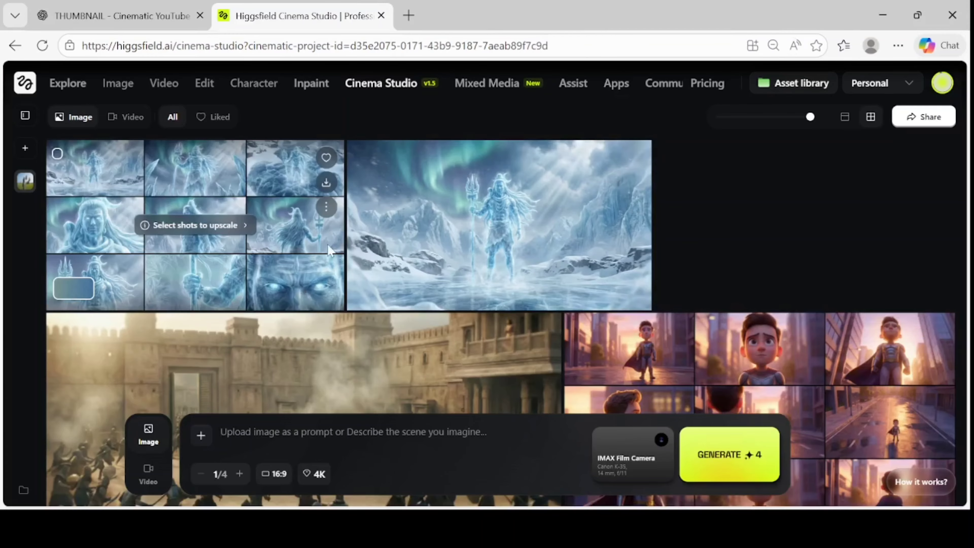
left_click(203, 204)
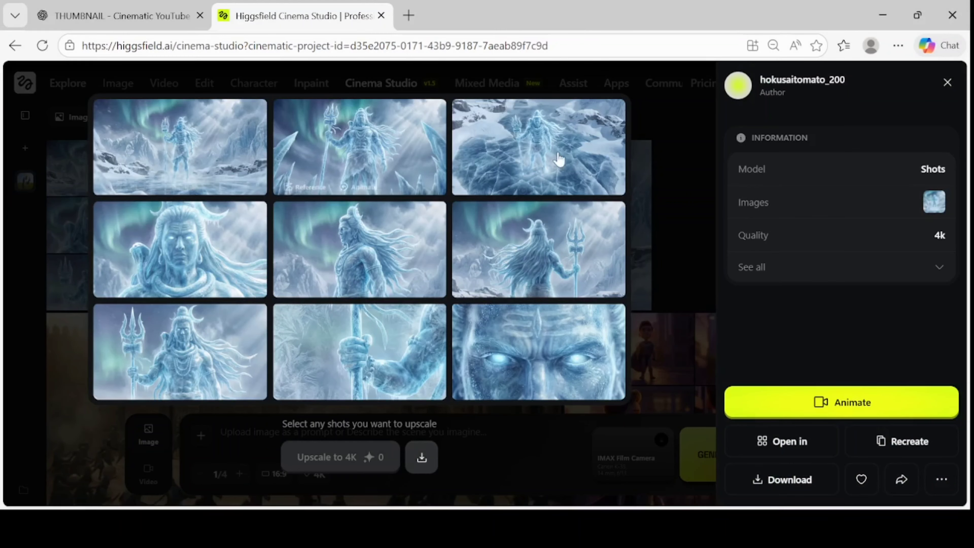
left_click(188, 174)
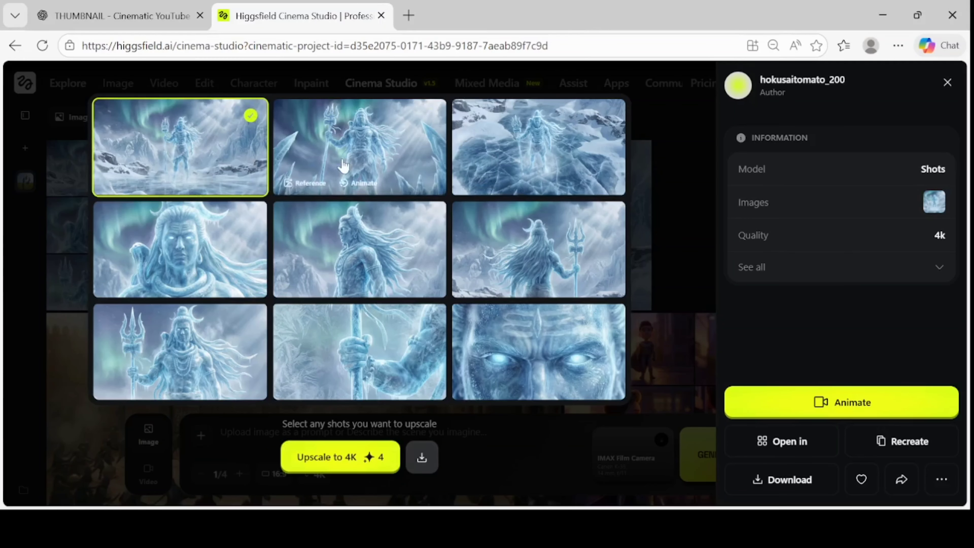
left_click(361, 165)
left_click(570, 169)
left_click(566, 226)
left_click(339, 286)
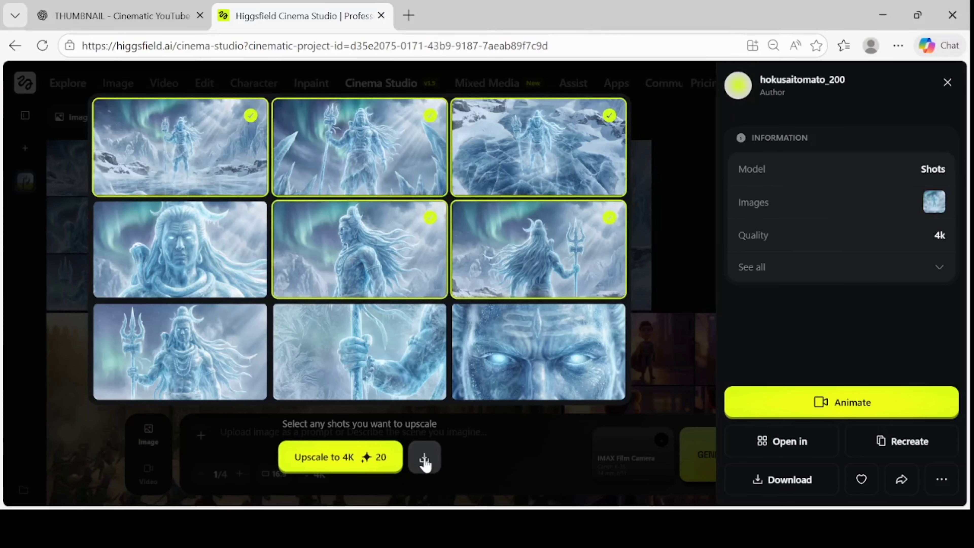
left_click(230, 351)
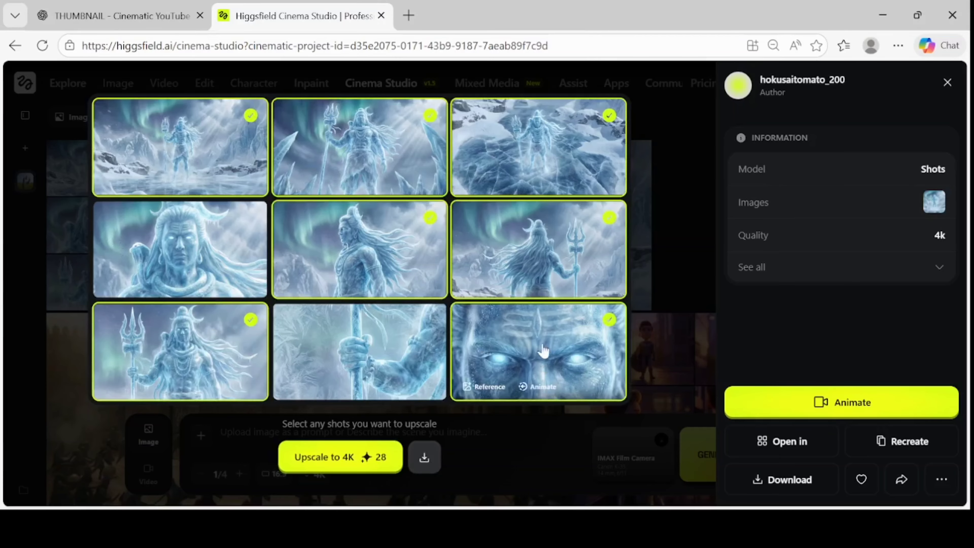
left_click(234, 355)
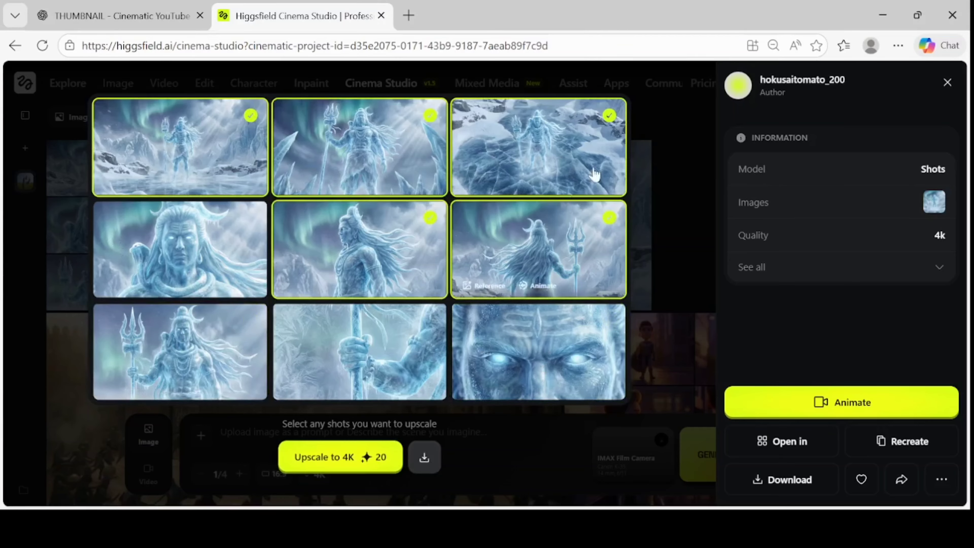
left_click(524, 144)
left_click(382, 157)
left_click(202, 152)
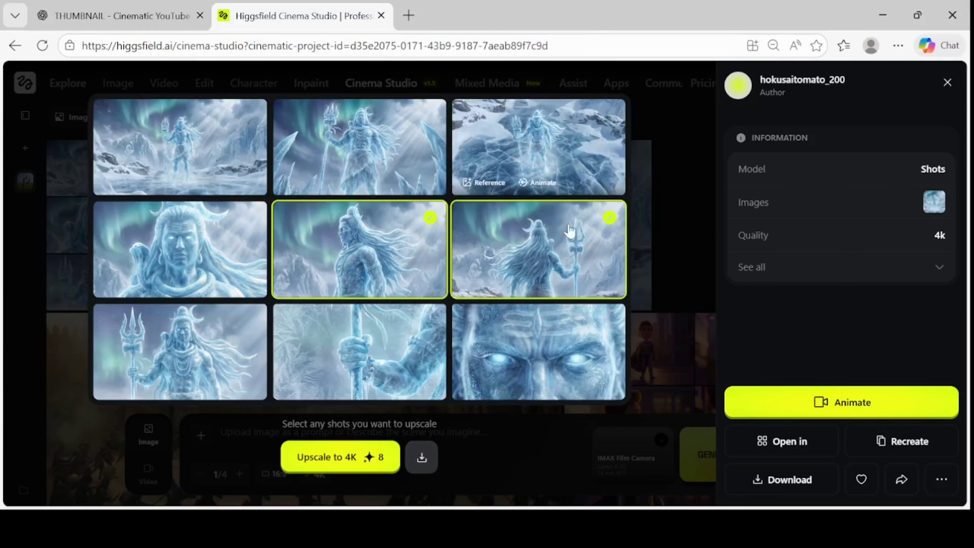
- Keep only the glowing-eyes close-up selected and send that shot to video animation
left_click(545, 358)
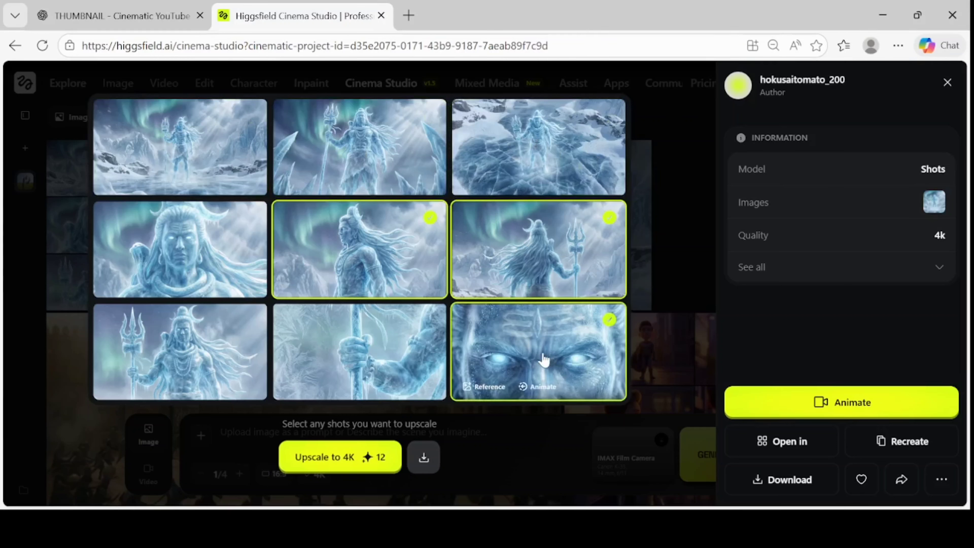
left_click(610, 218)
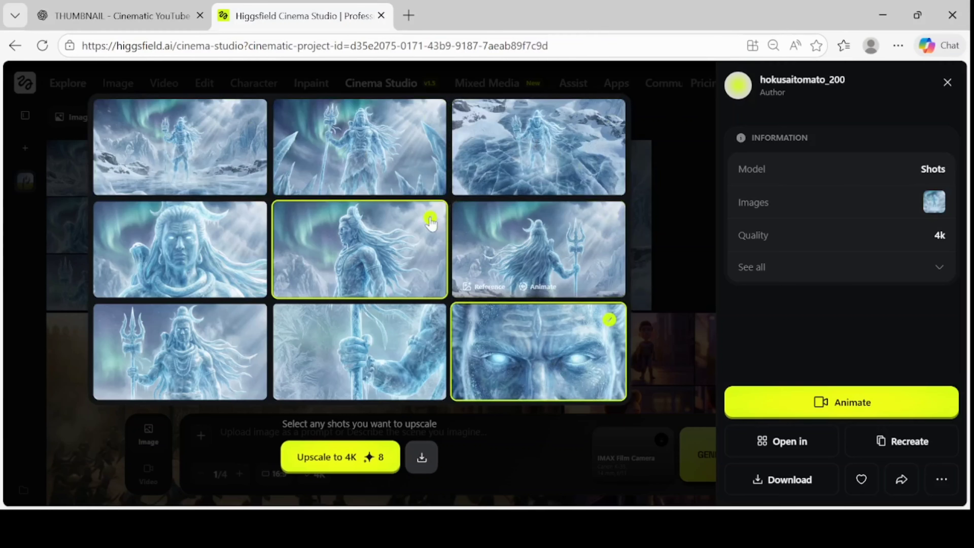
left_click(430, 218)
mouse_move(542, 373)
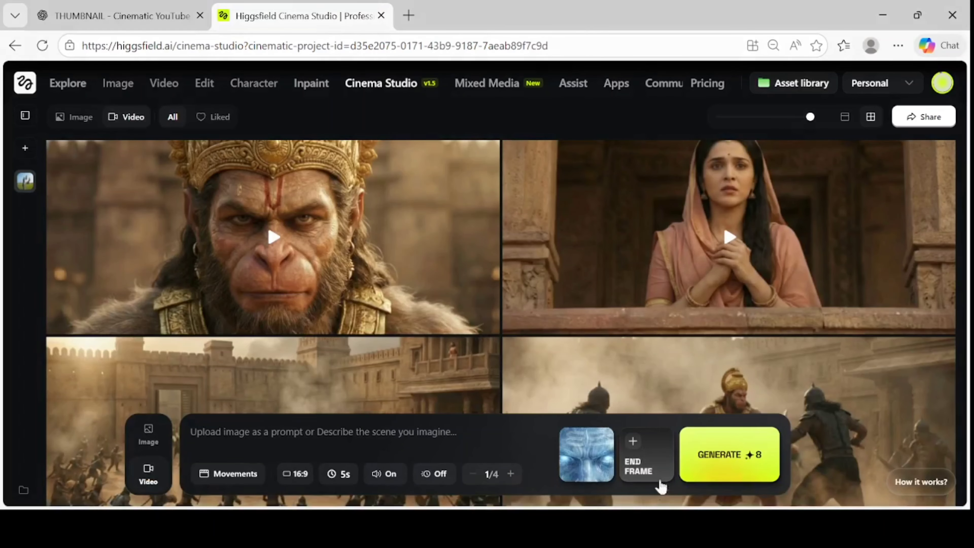
- Set the video's camera movement to Zoom Out and its duration to 10s
left_click(243, 476)
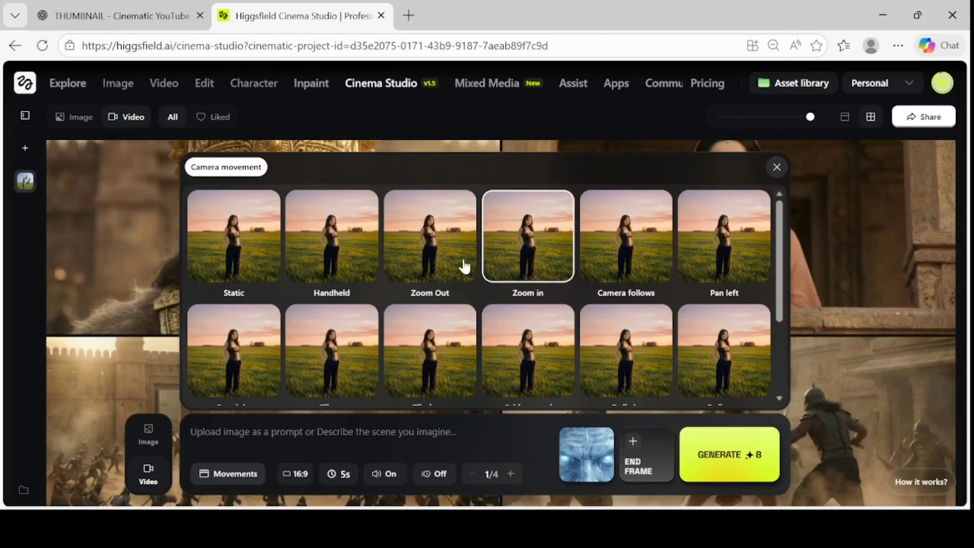
left_click(441, 264)
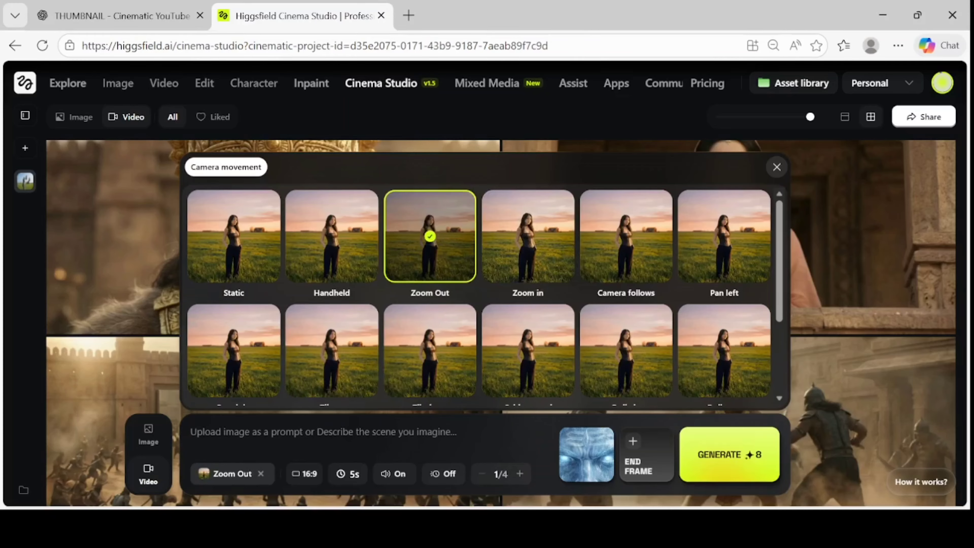
left_click(348, 474)
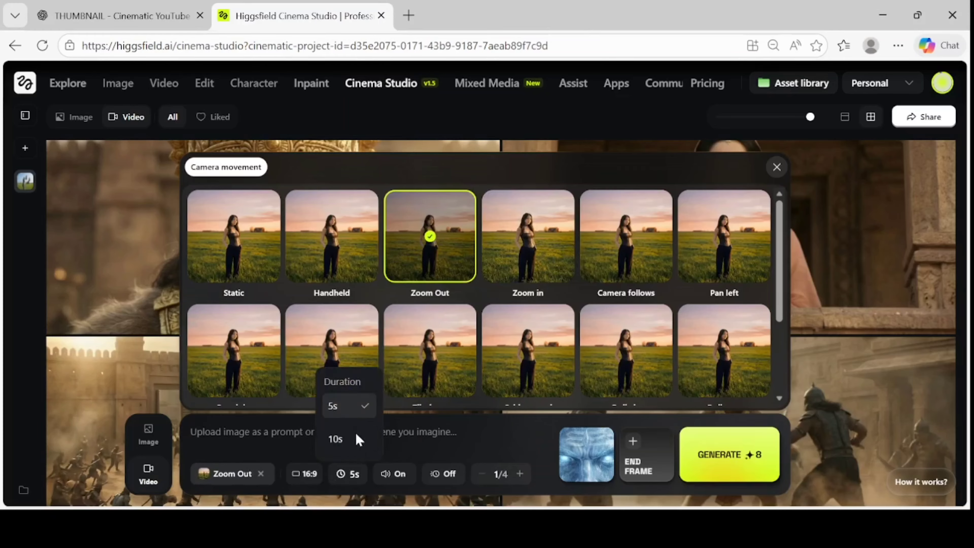
left_click(339, 407)
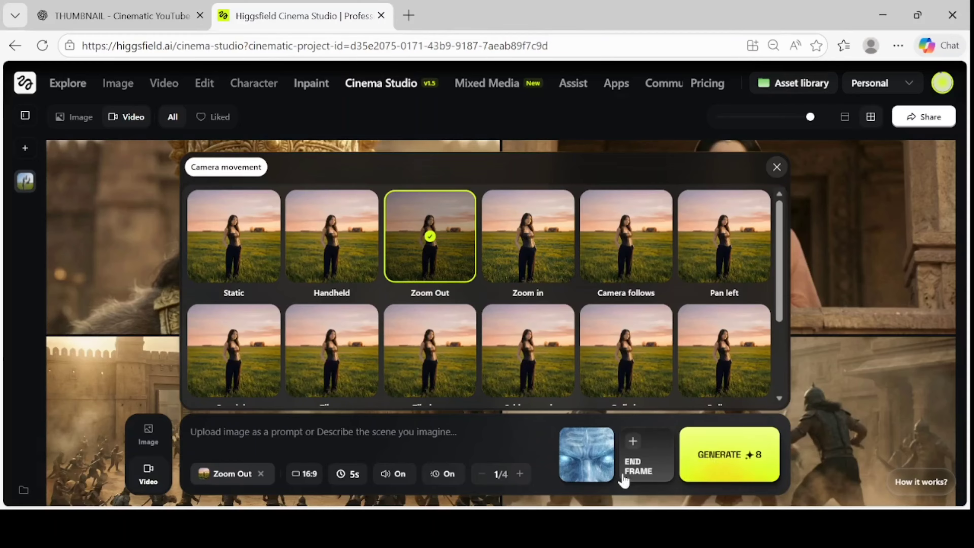
left_click(353, 482)
left_click(357, 443)
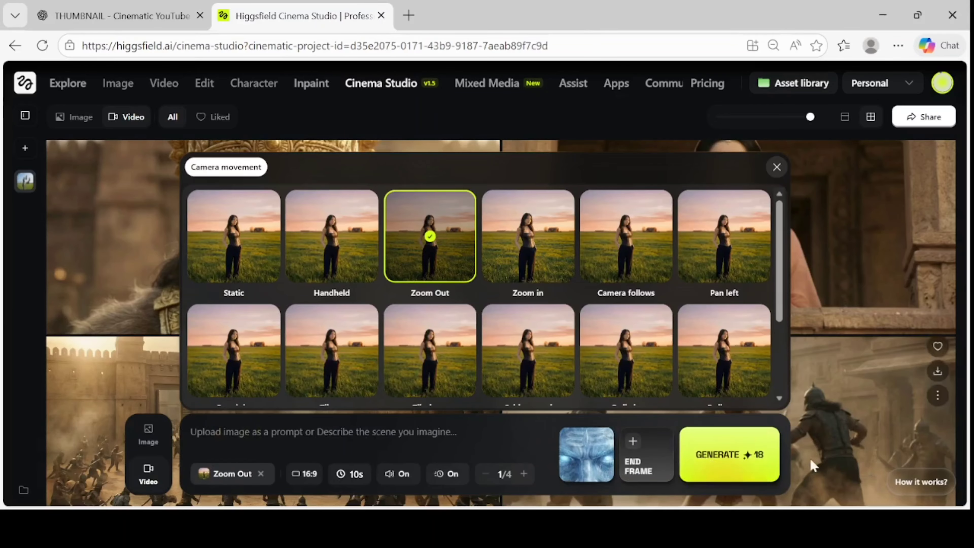
- Generate the video from the glowing-eyes close-up and preview the finished clip
left_click(746, 459)
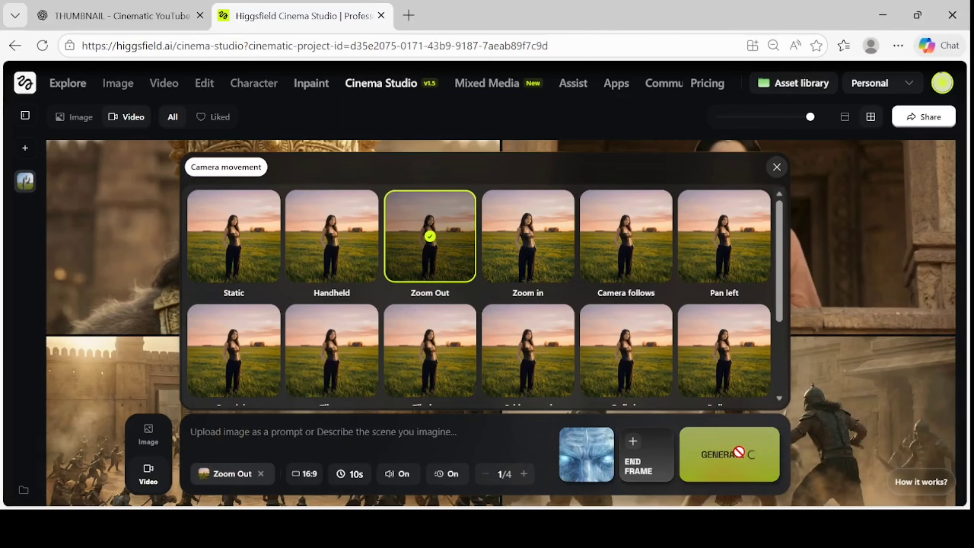
left_click(777, 167)
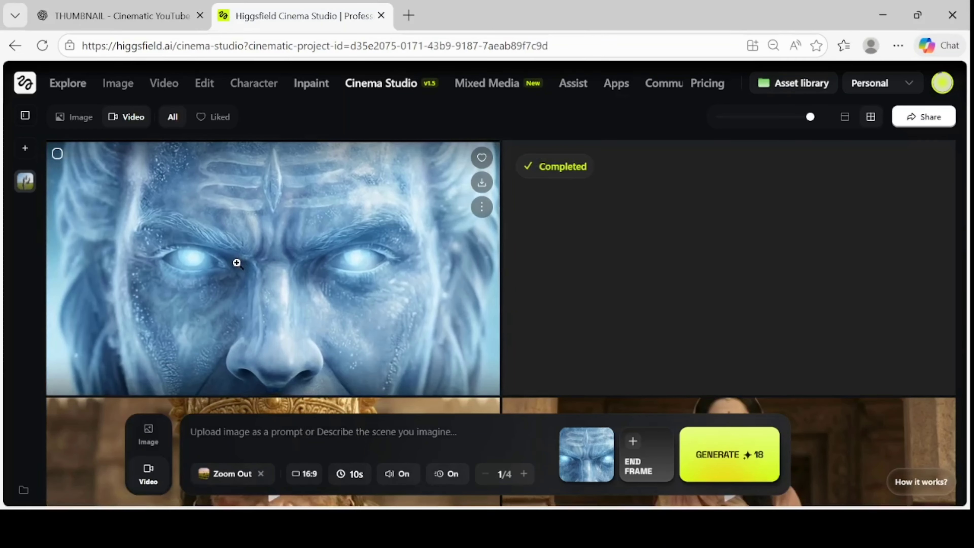
left_click(235, 262)
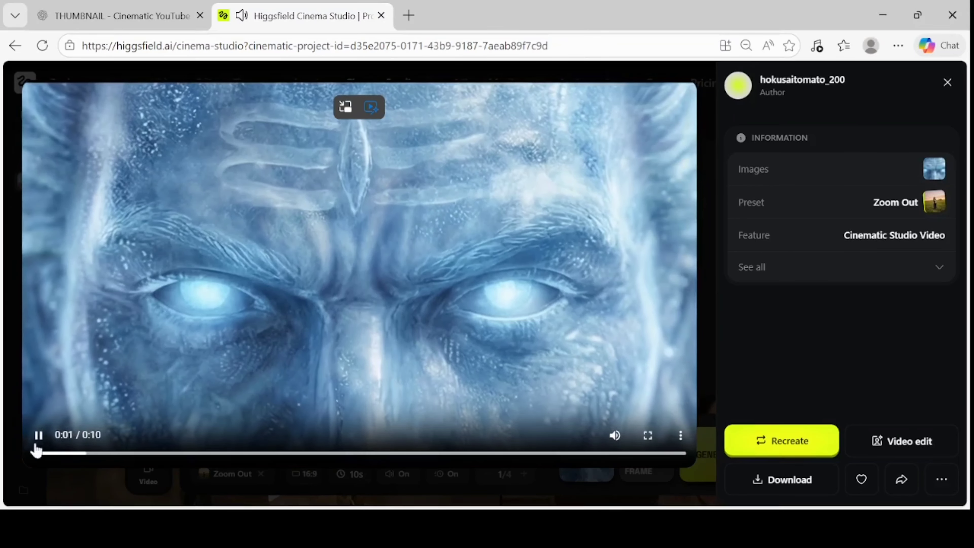
left_click(115, 411)
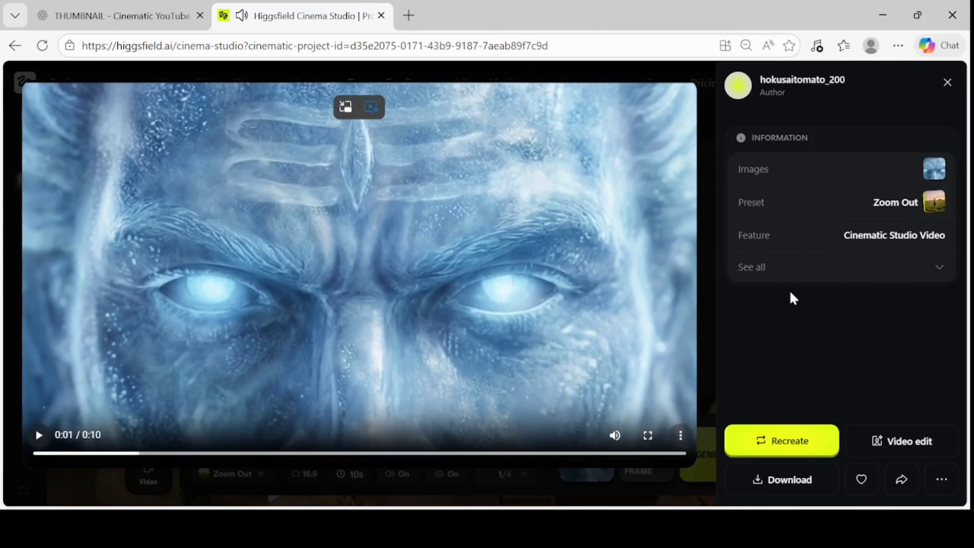
left_click(948, 82)
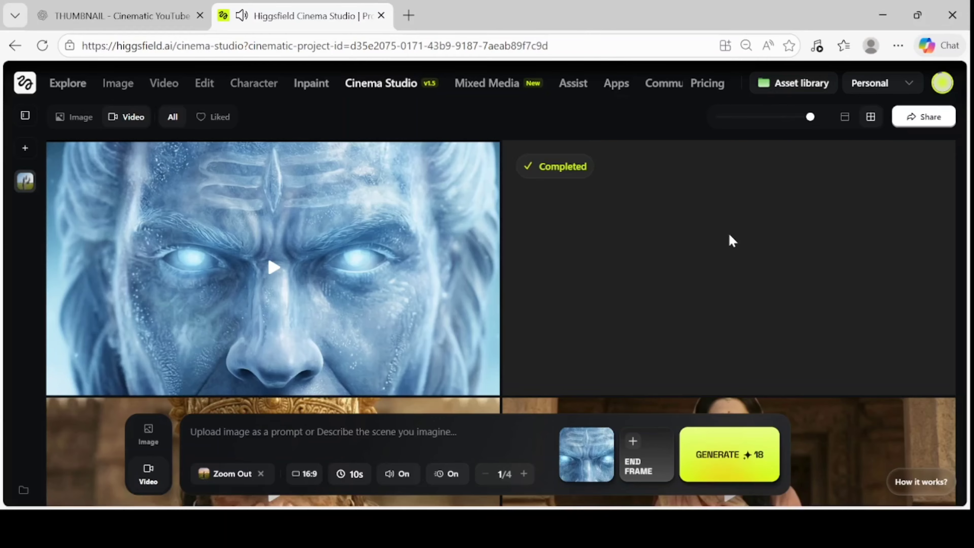
- Download the finished zoom-out clip of the glowing-eyes ice Shiva close-up
mouse_move(393, 218)
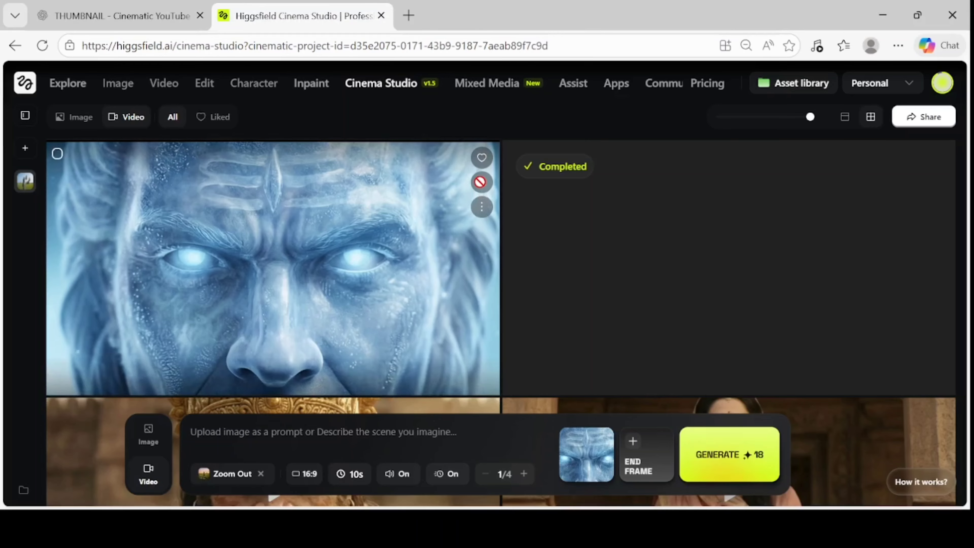
left_click(481, 182)
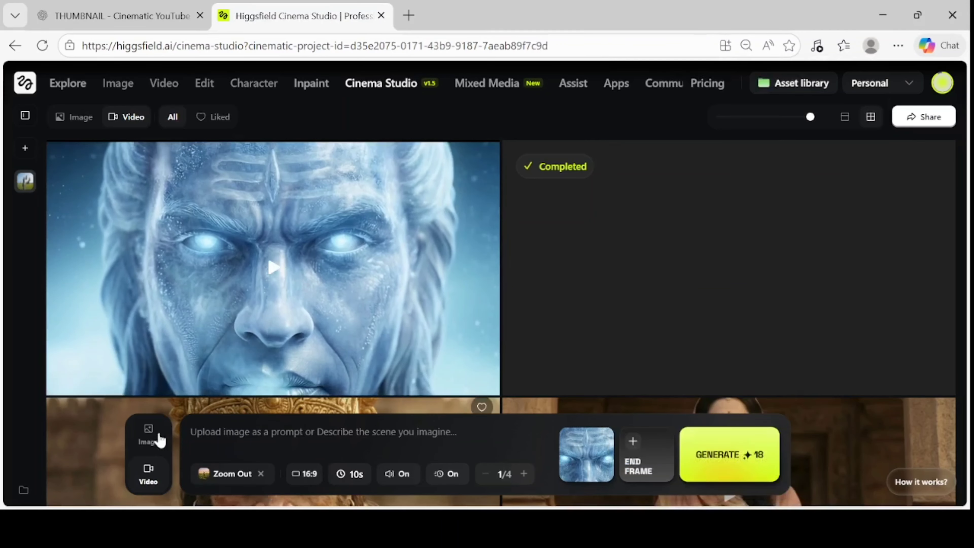
- Replace the video's start frame with the man-and-crocodile image df9f29e8-ed39-4639-893a-e78073982d01 uploaded from Downloads, and check it at full size
left_click(150, 436)
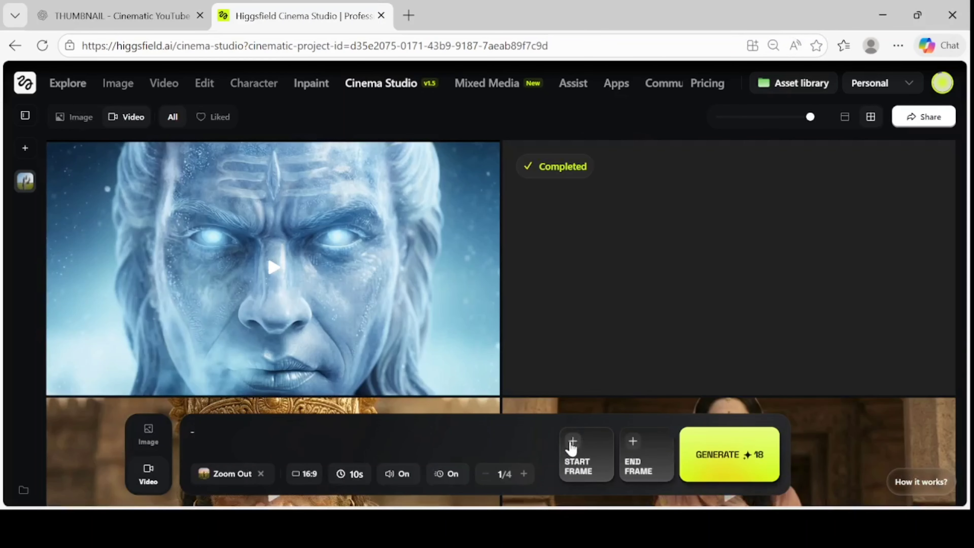
left_click(572, 446)
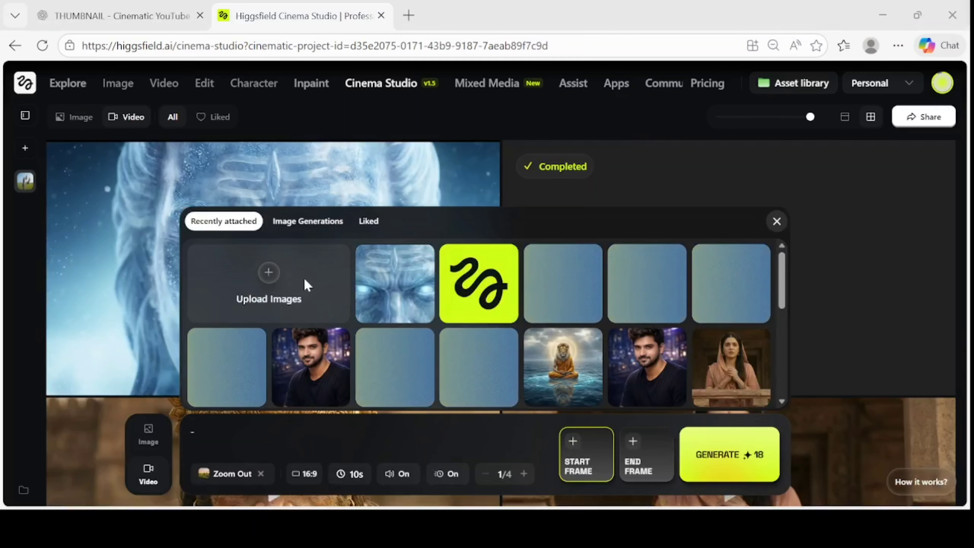
left_click(306, 285)
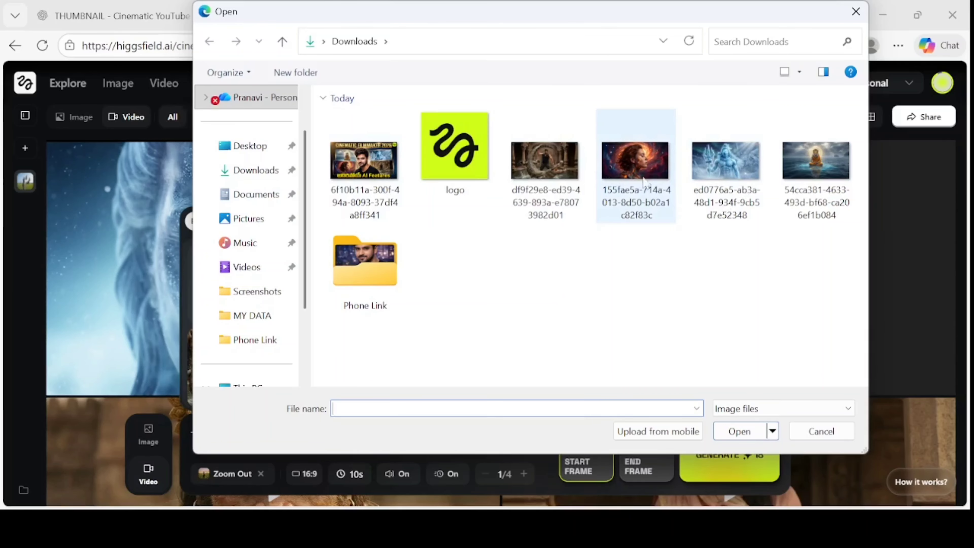
left_click(581, 169)
left_click(731, 437)
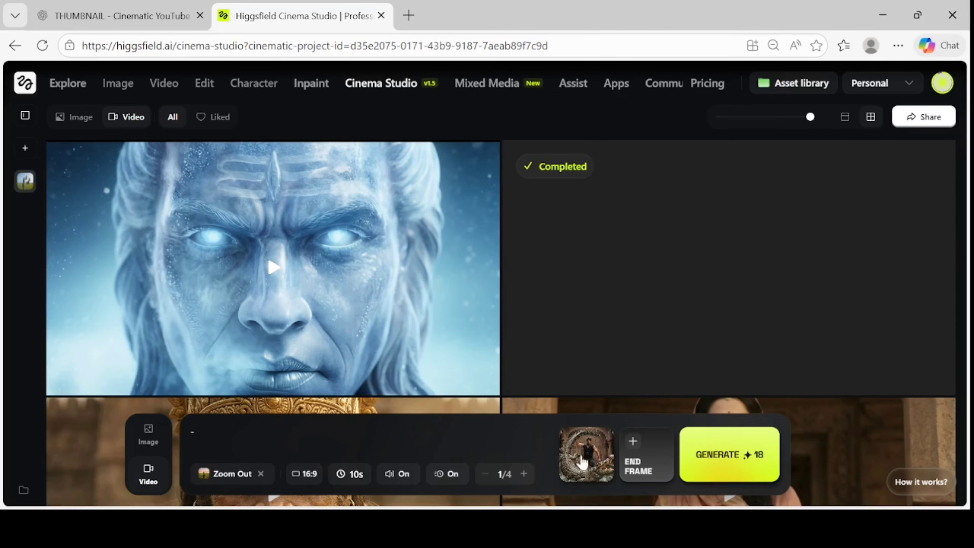
left_click(566, 463)
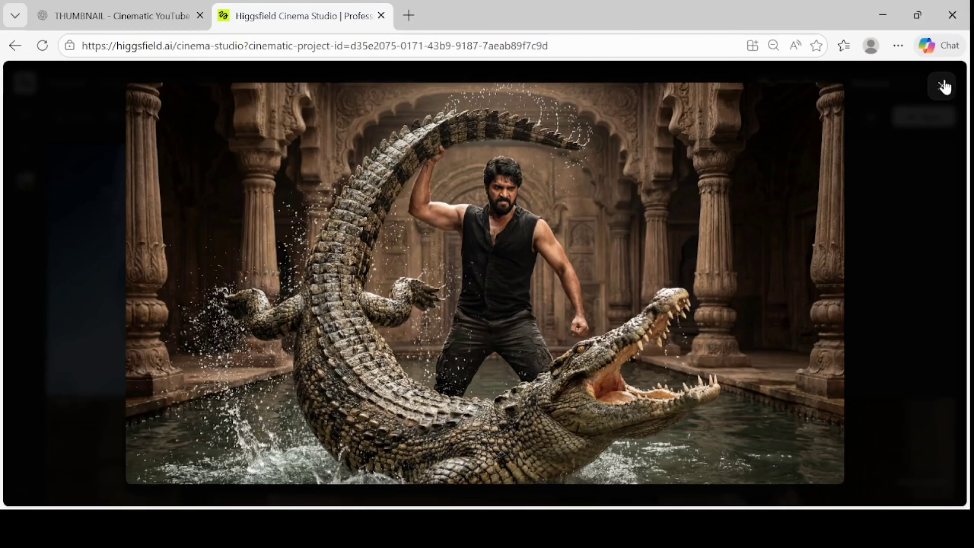
left_click(943, 85)
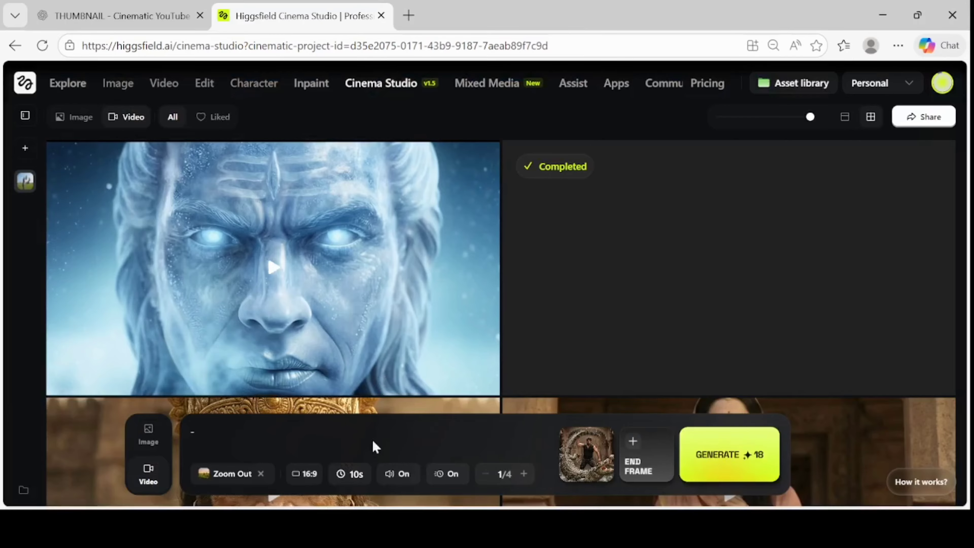
- Enter the prompt "man and crocodile should fight" and change the camera movement to Camera follows
type("man and crocodile should fight")
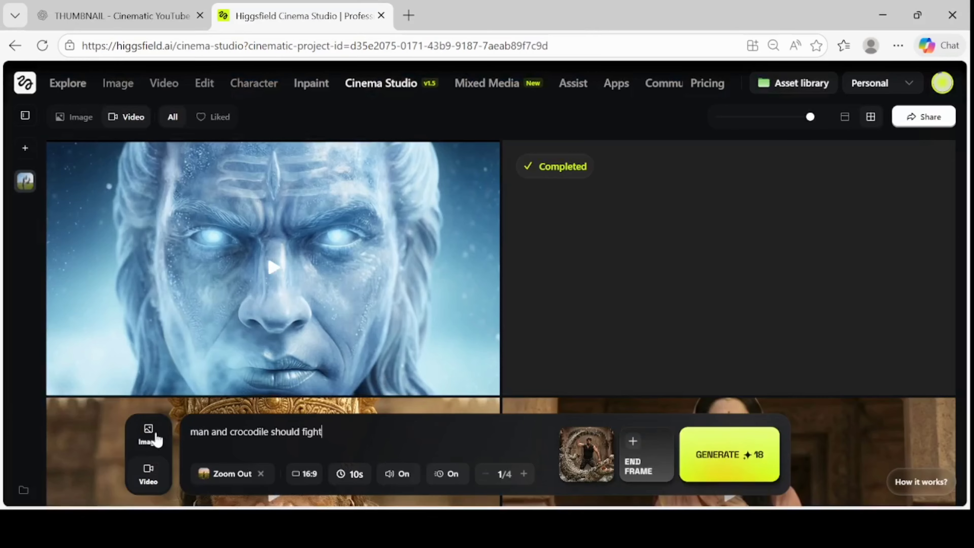
mouse_move(246, 478)
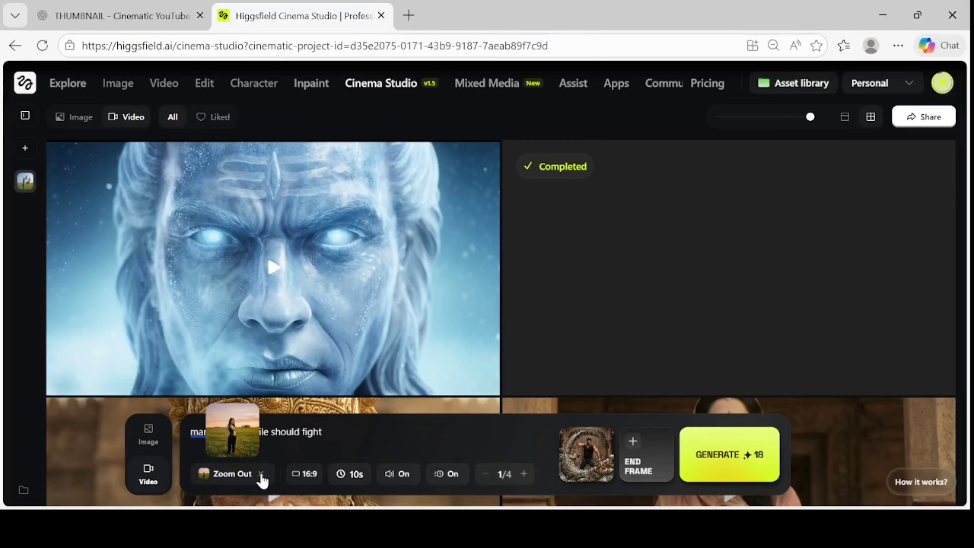
left_click(226, 476)
scroll(470, 338, "down", 3)
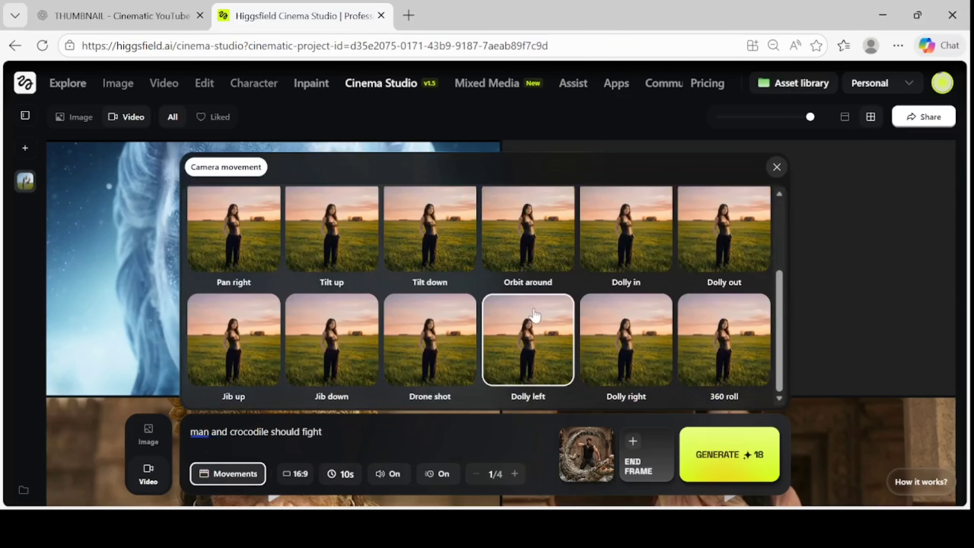
scroll(537, 319, "up", 3)
scroll(567, 322, "down", 2)
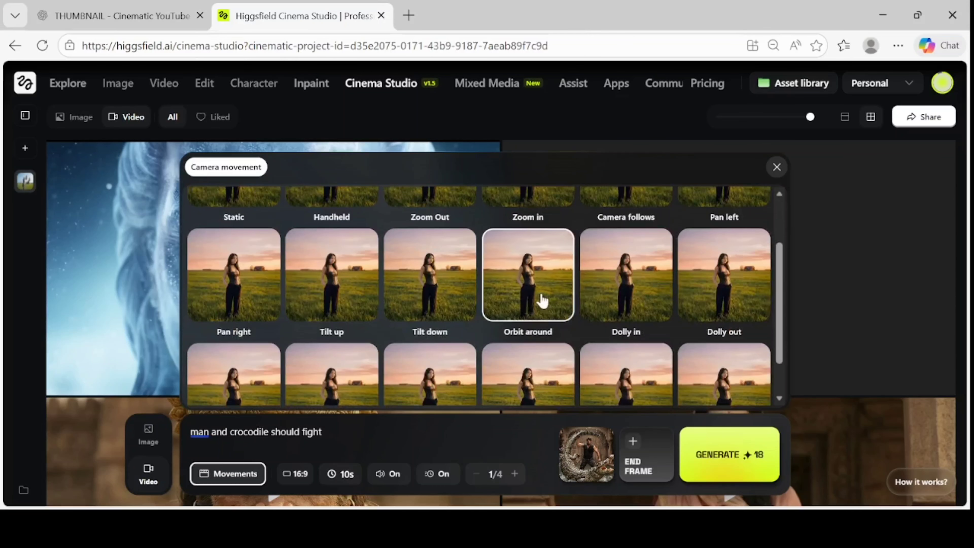
scroll(545, 307, "down", 2)
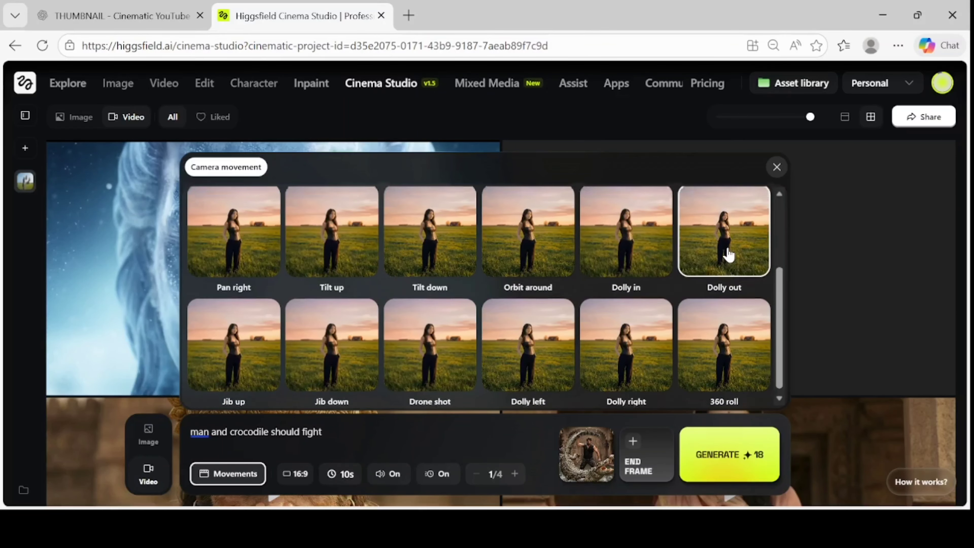
scroll(728, 256, "up", 2)
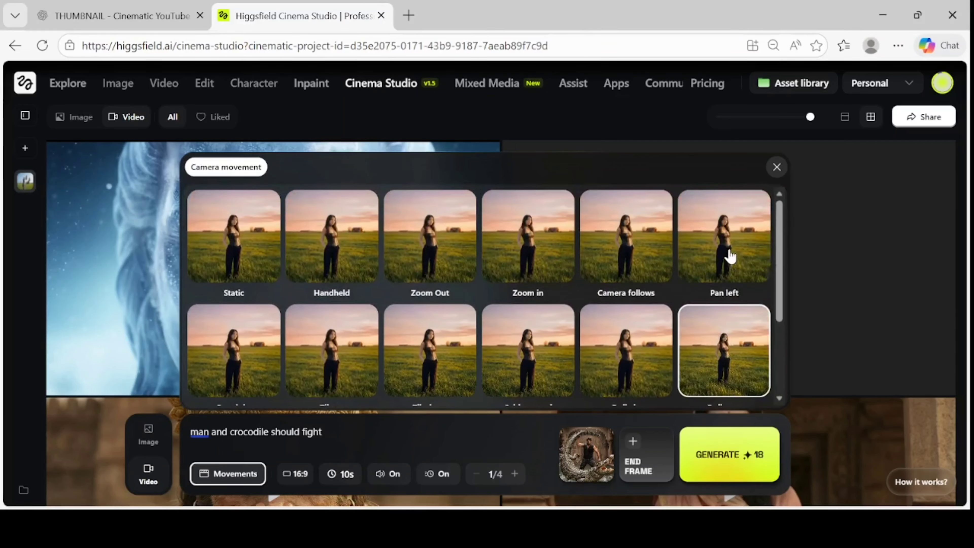
left_click(631, 266)
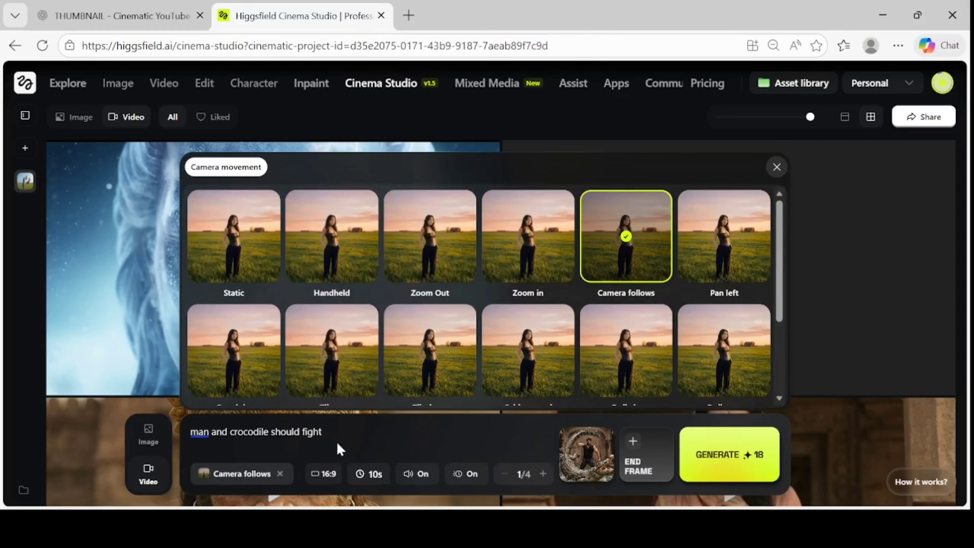
- Generate the man-and-crocodile fight video and open the finished clip for preview
left_click(713, 458)
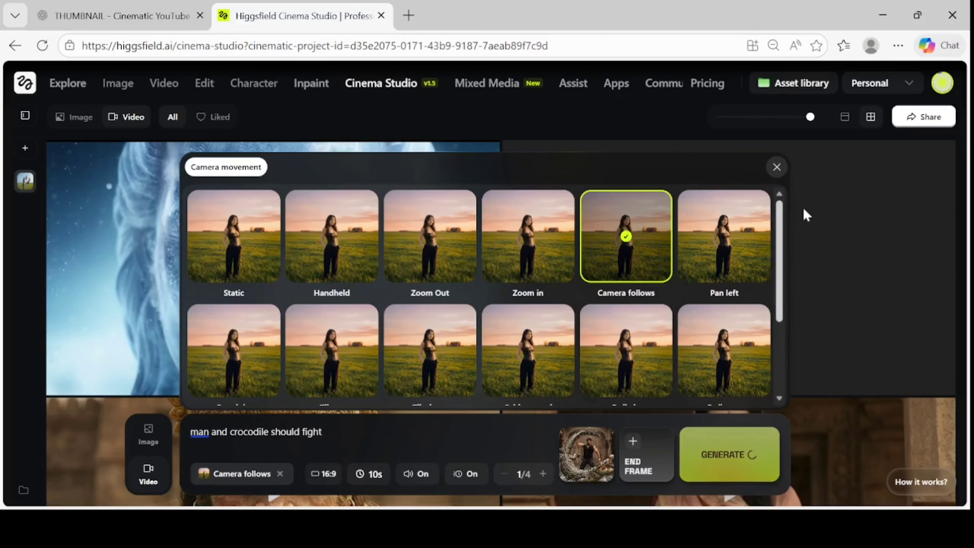
left_click(777, 169)
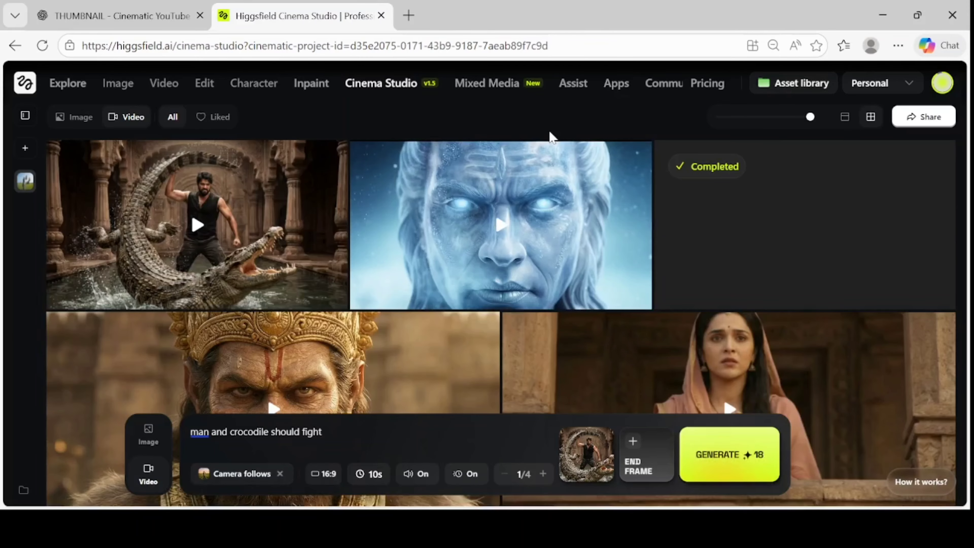
left_click(223, 221)
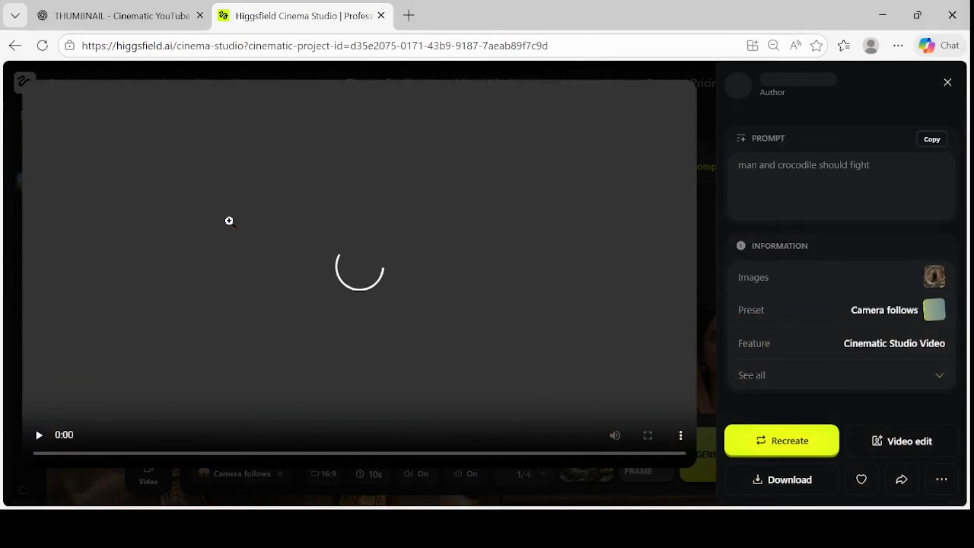